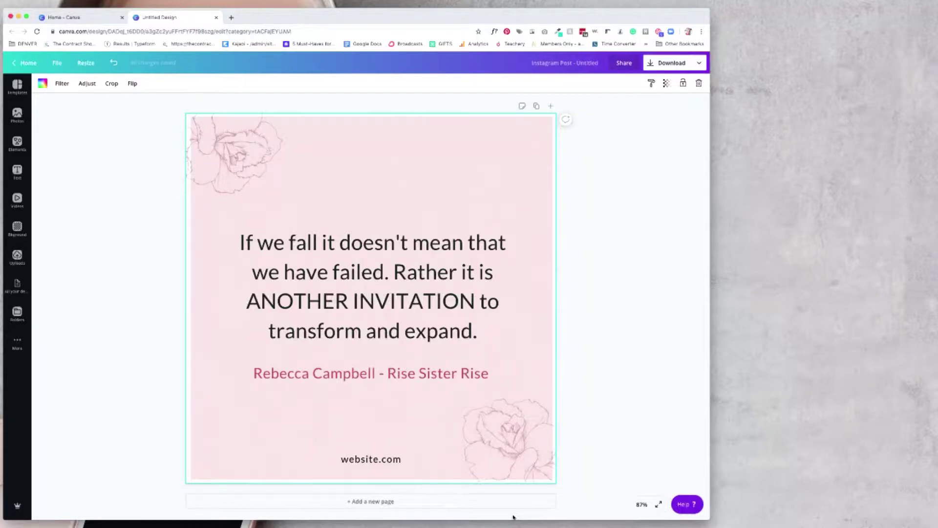
Zoom the canvas to 50% and duplicate the testimonial page.
click(640, 505)
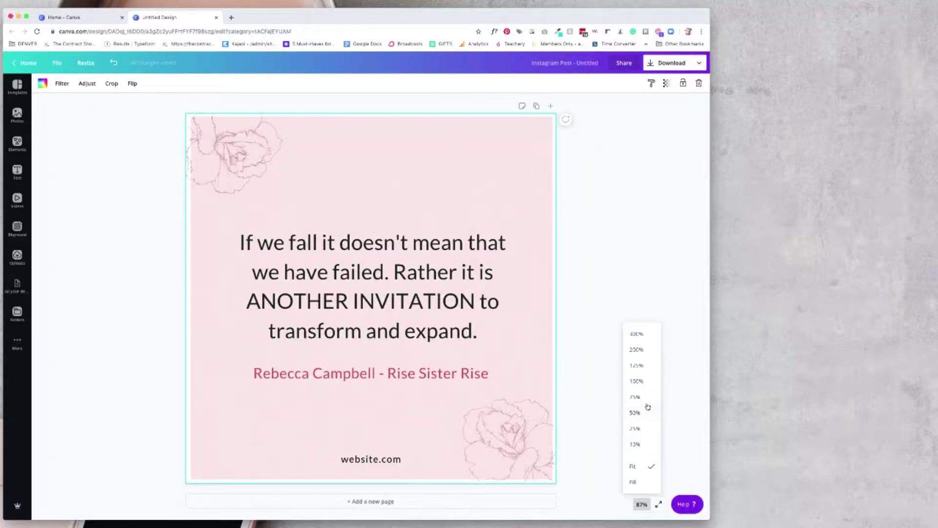
click(635, 413)
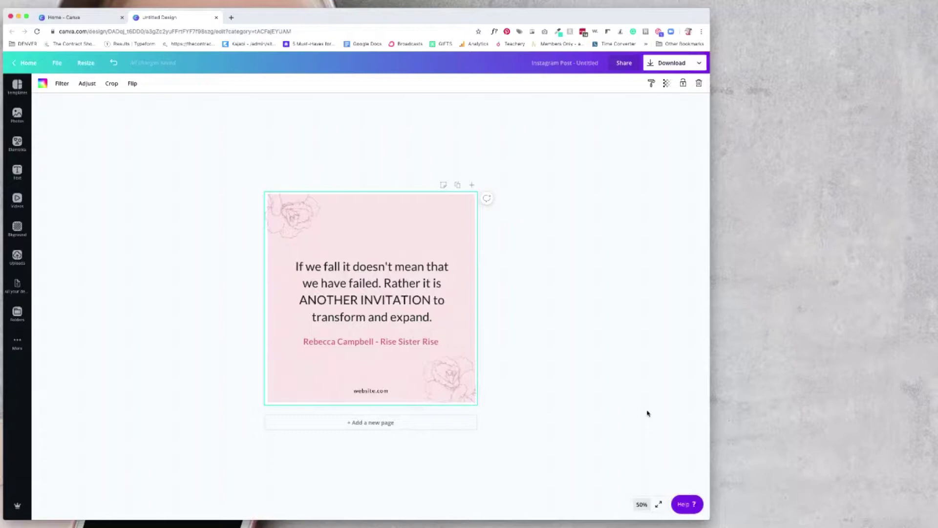
click(641, 504)
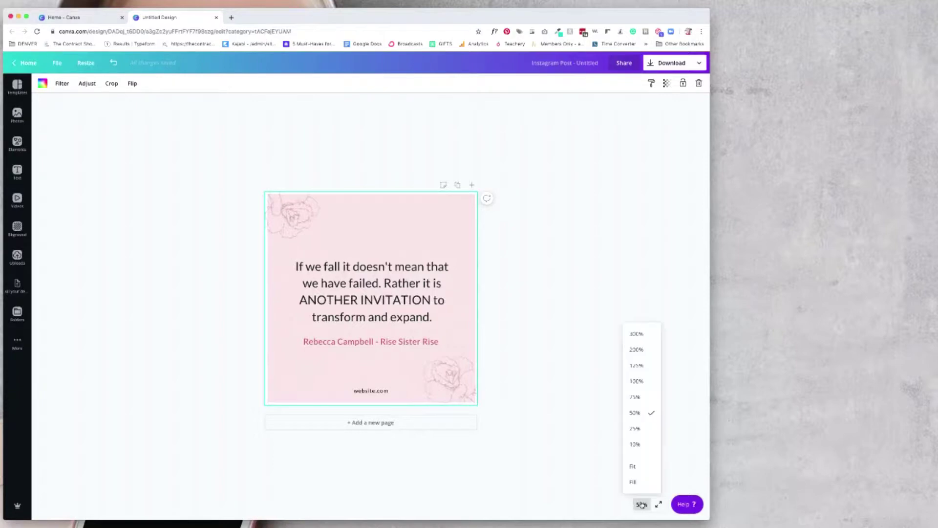
click(591, 439)
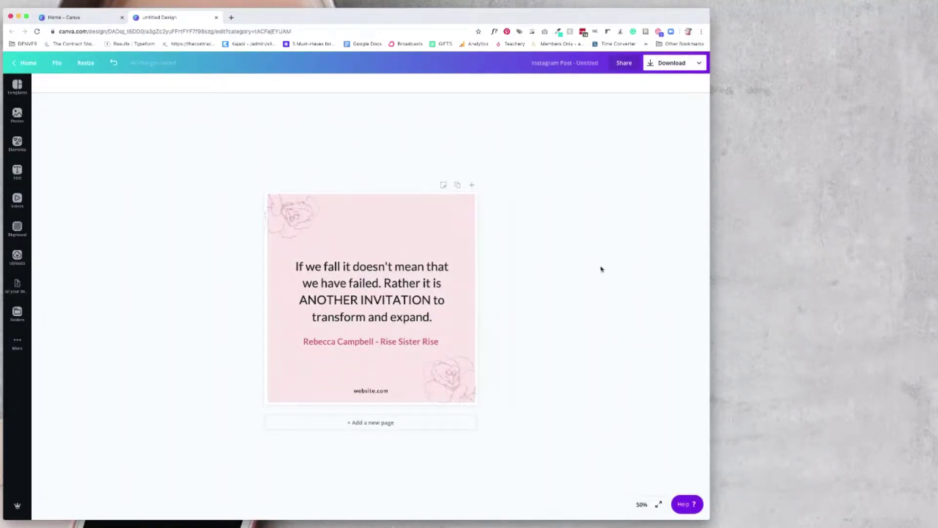
click(458, 186)
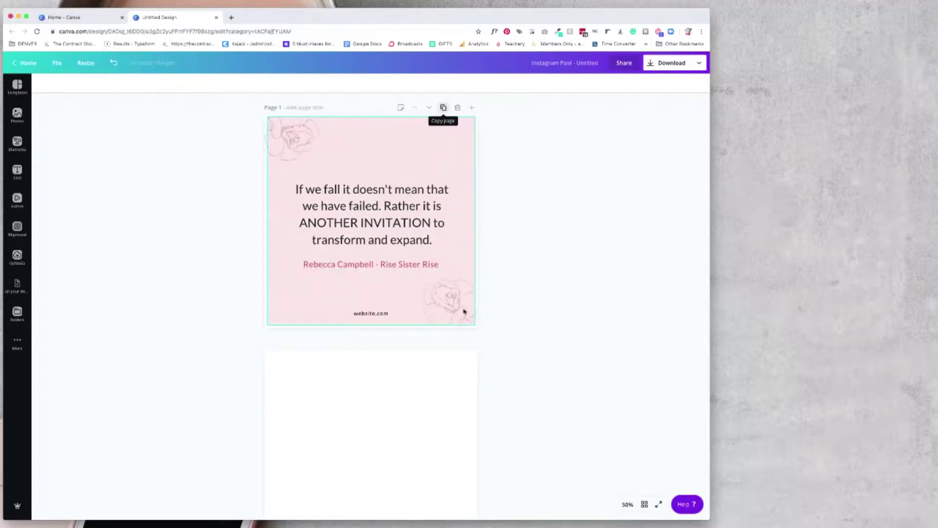
Give page 2 a dark pink background and white quote text.
click(184, 83)
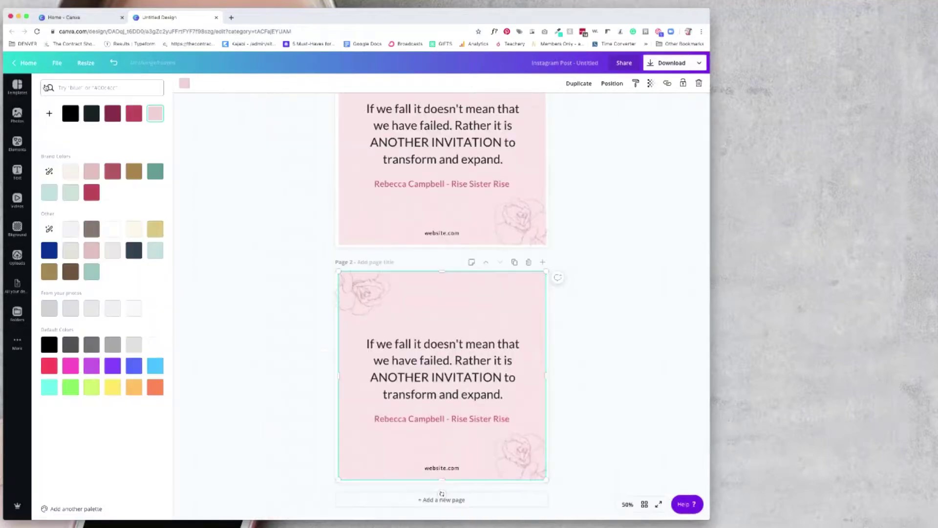
click(92, 192)
click(429, 362)
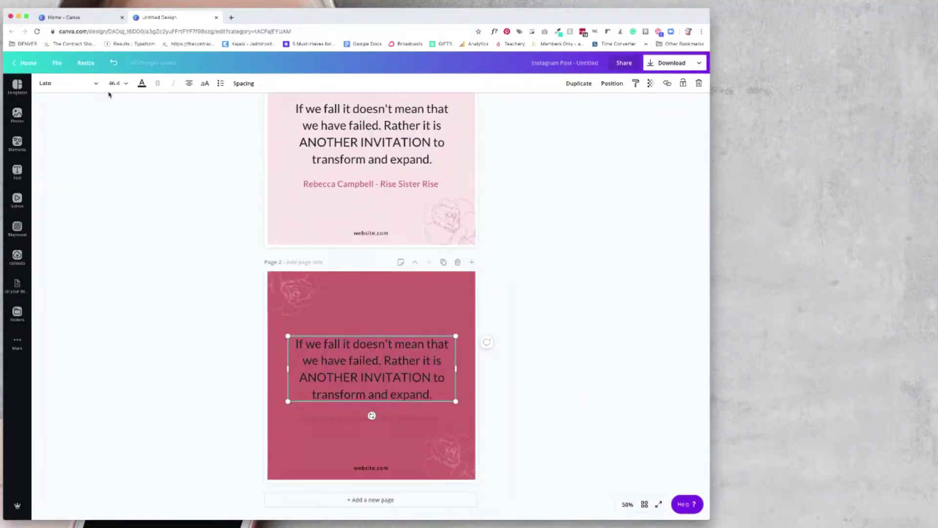
click(141, 84)
click(156, 345)
click(240, 370)
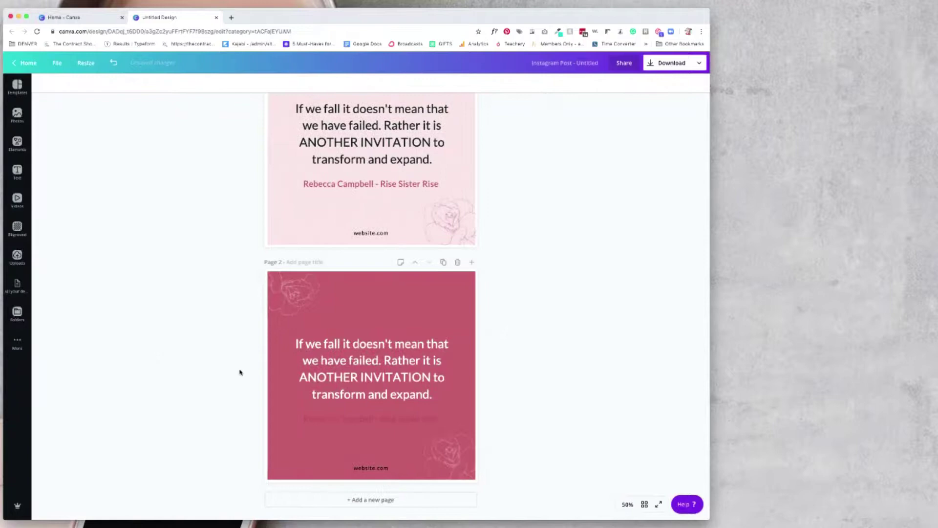
Make page 2's attribution line light pink after trying several colours.
click(363, 419)
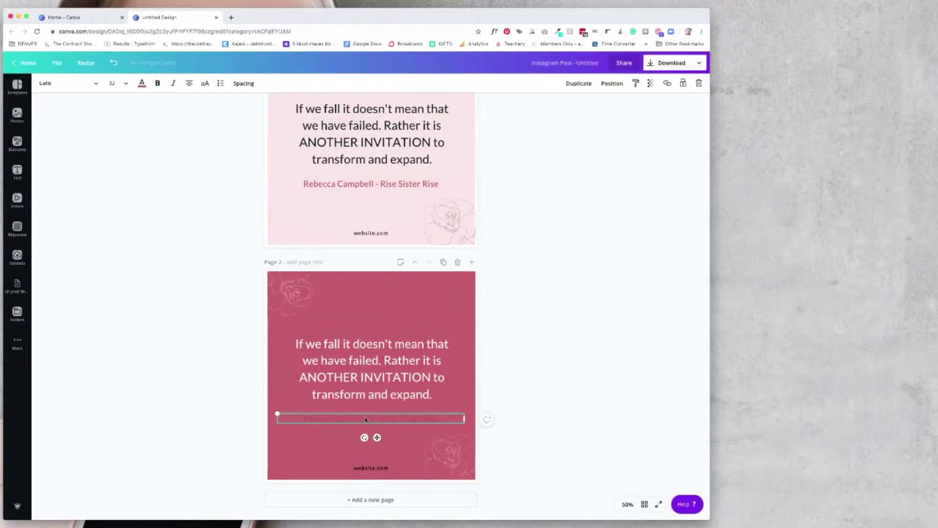
click(141, 84)
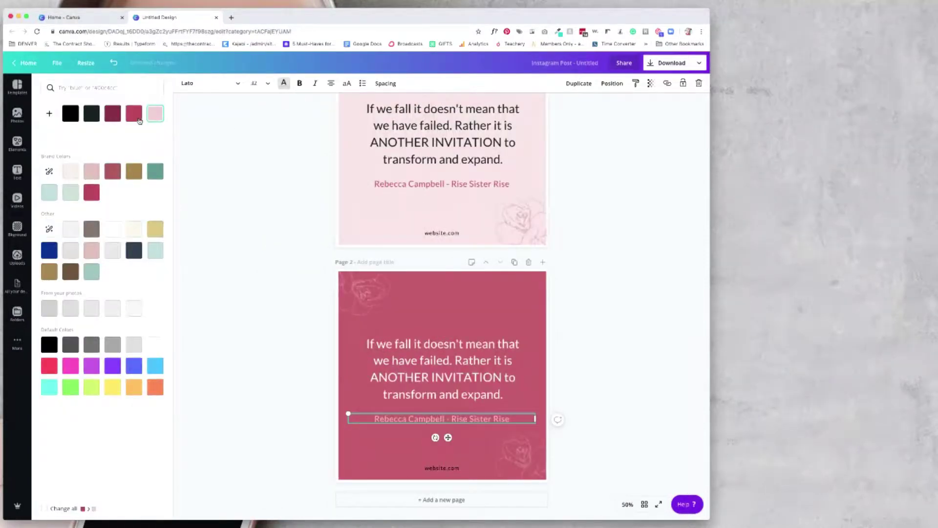
click(137, 119)
click(113, 118)
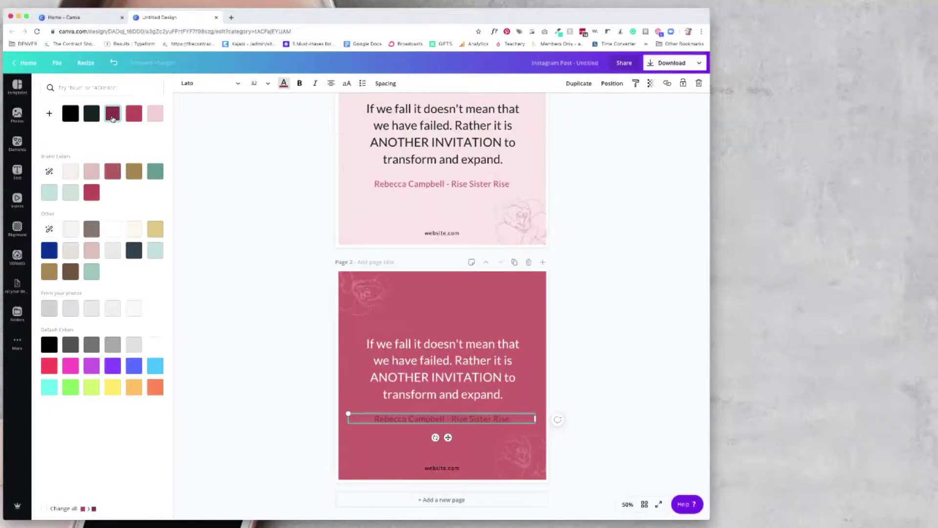
click(91, 115)
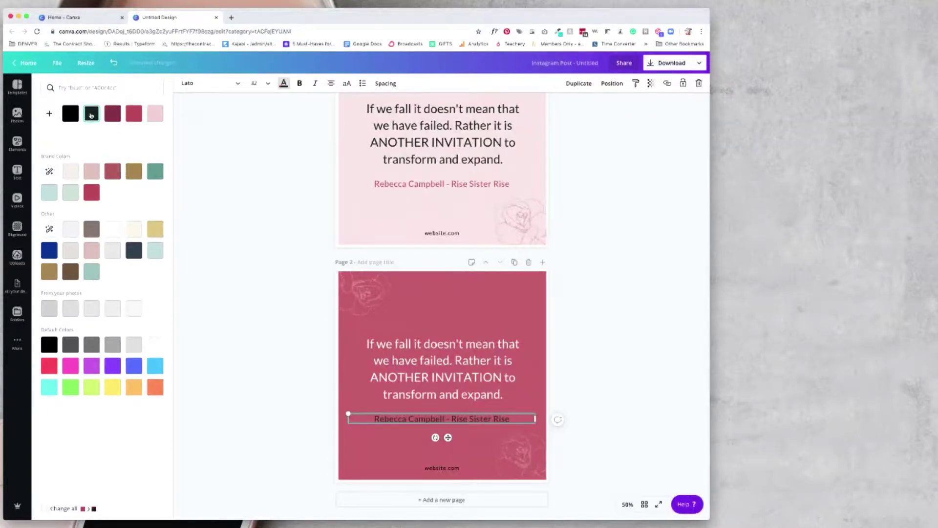
click(132, 118)
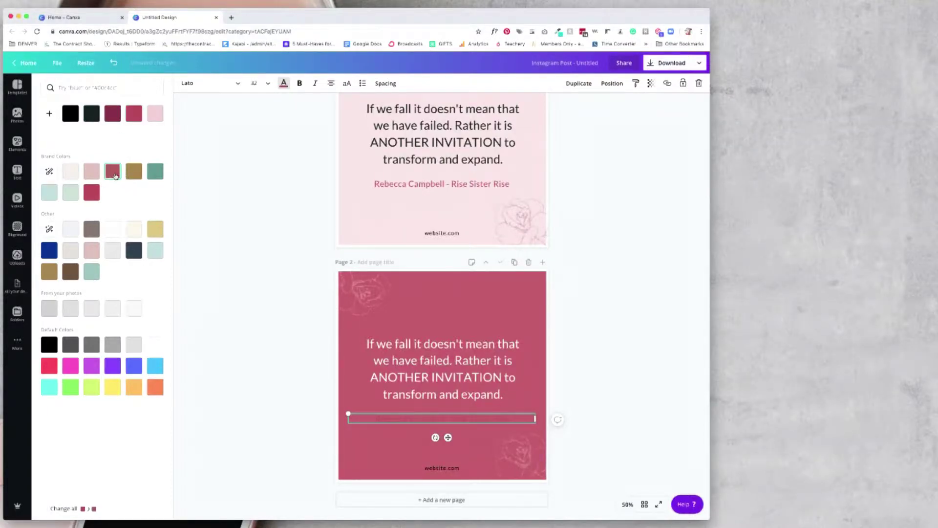
click(93, 177)
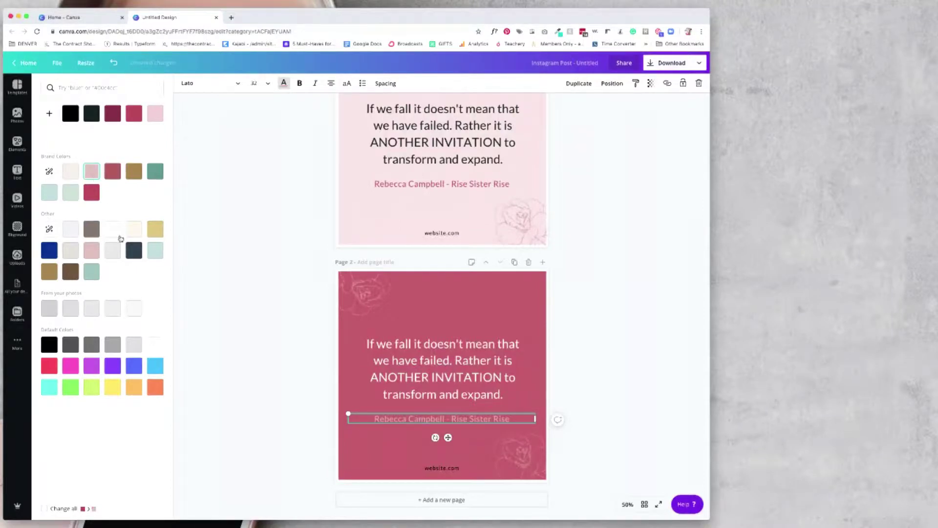
click(132, 254)
click(155, 231)
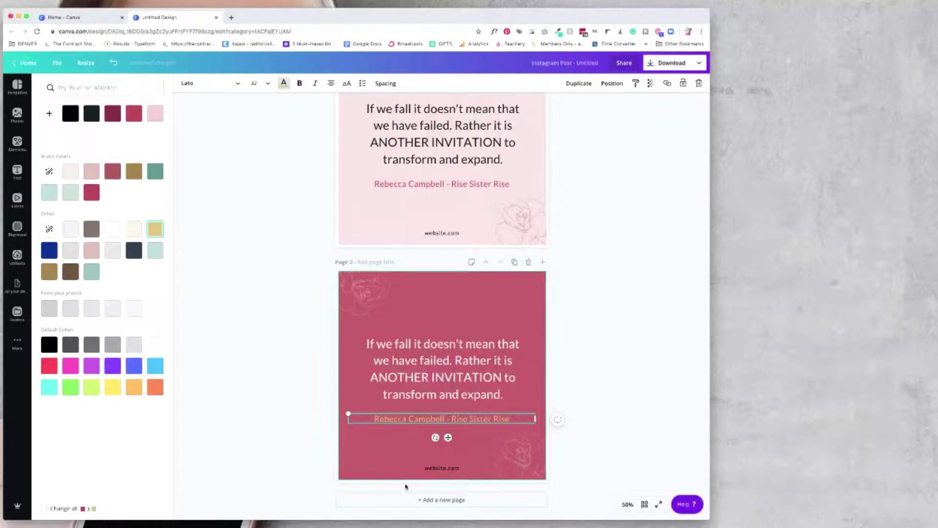
click(155, 117)
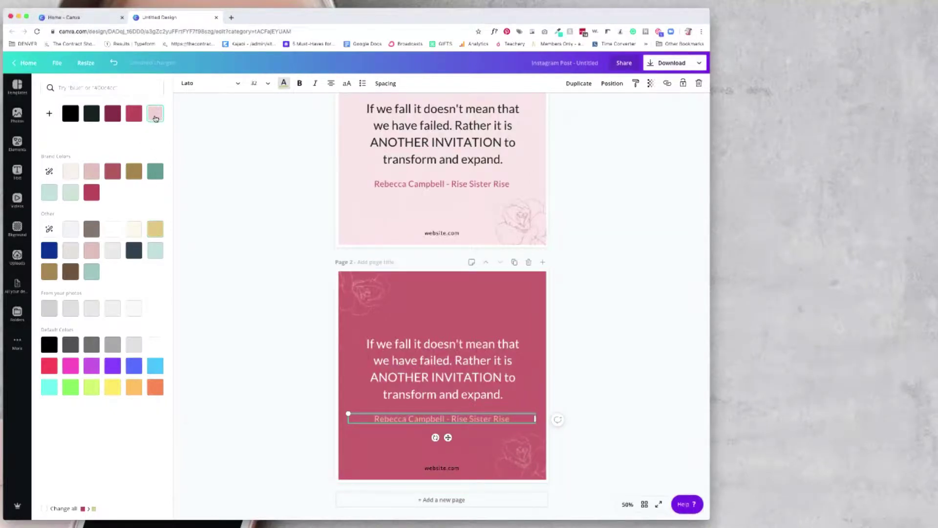
Make the website.com line on page 2 a light colour.
click(451, 470)
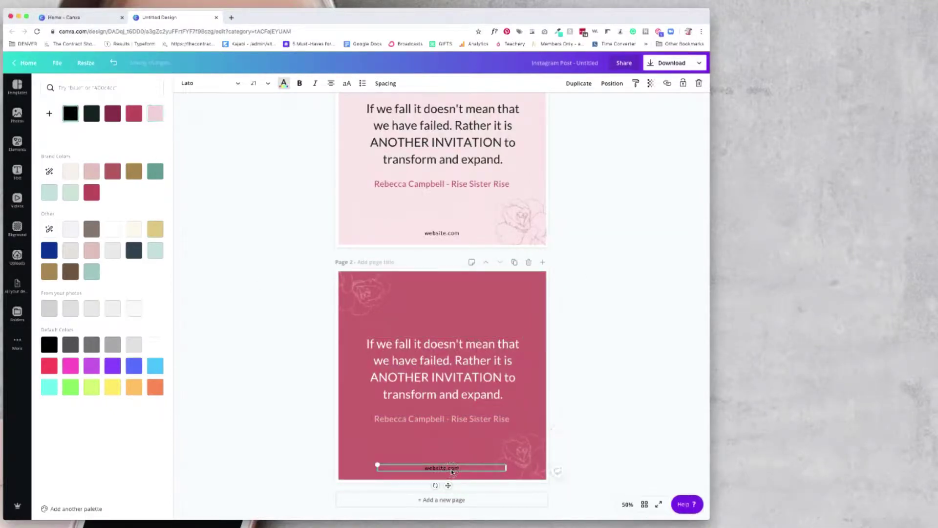
click(49, 346)
click(72, 174)
Delete the rose sketch from page 2 and duplicate it as page 3.
click(356, 302)
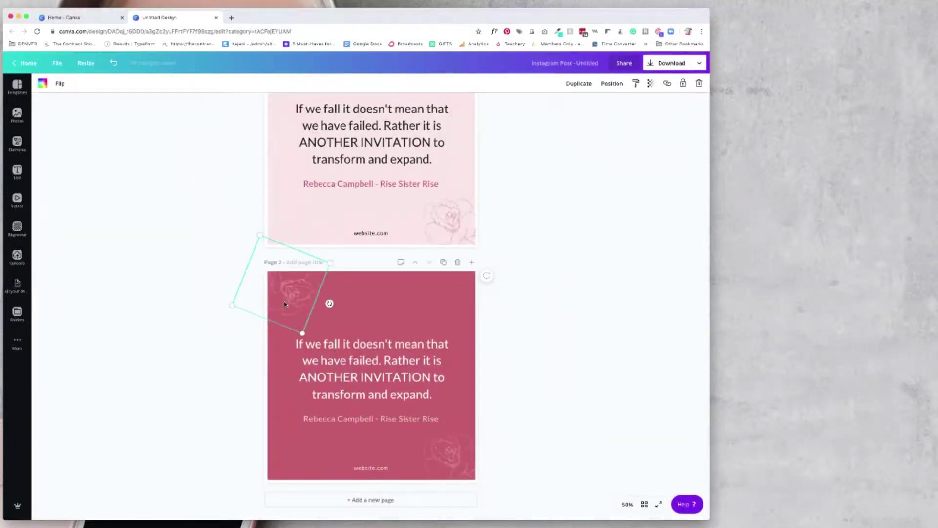
drag(285, 303, 484, 511)
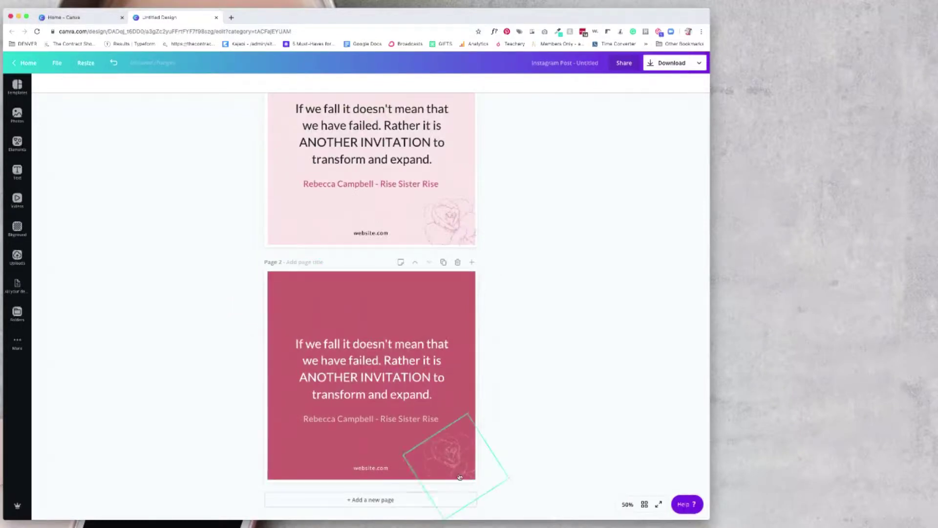
key(Delete)
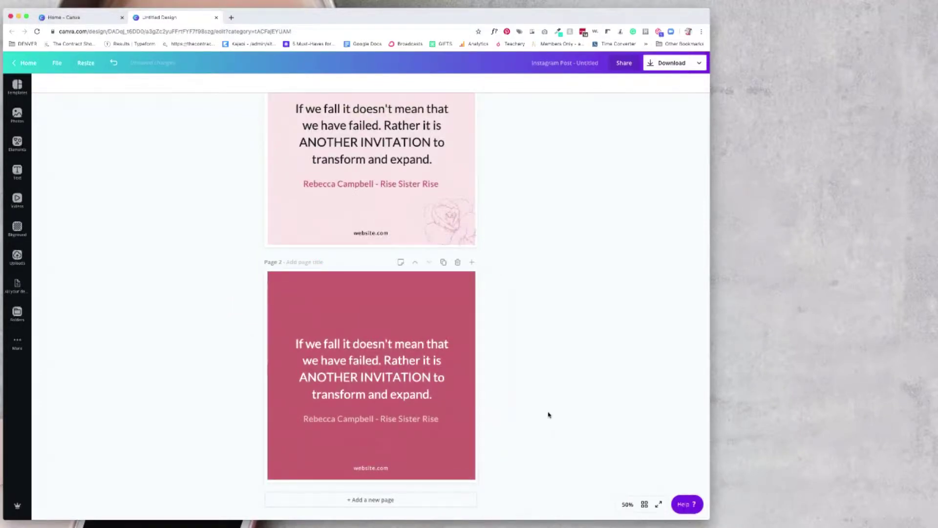
click(444, 263)
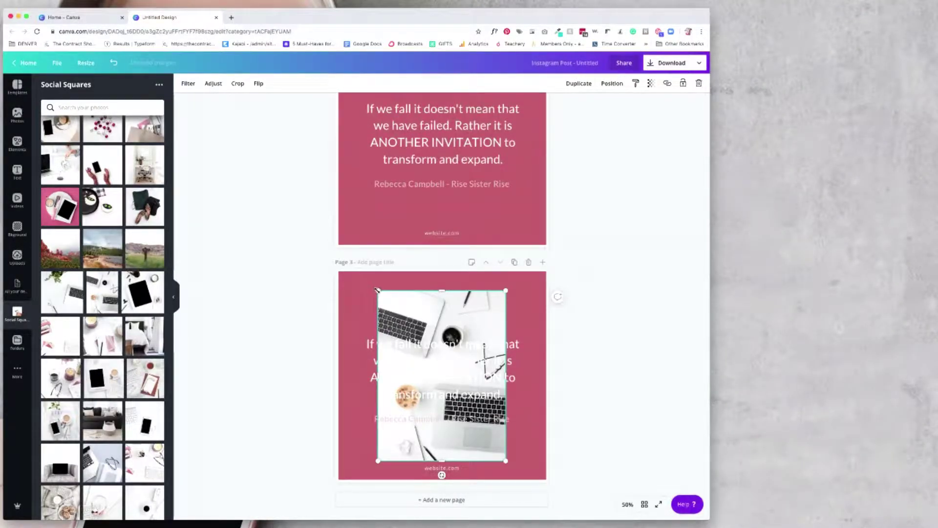
Enlarge the laptop-desk photo to cover all of page 3.
drag(377, 290, 330, 226)
drag(506, 460, 608, 505)
click(598, 436)
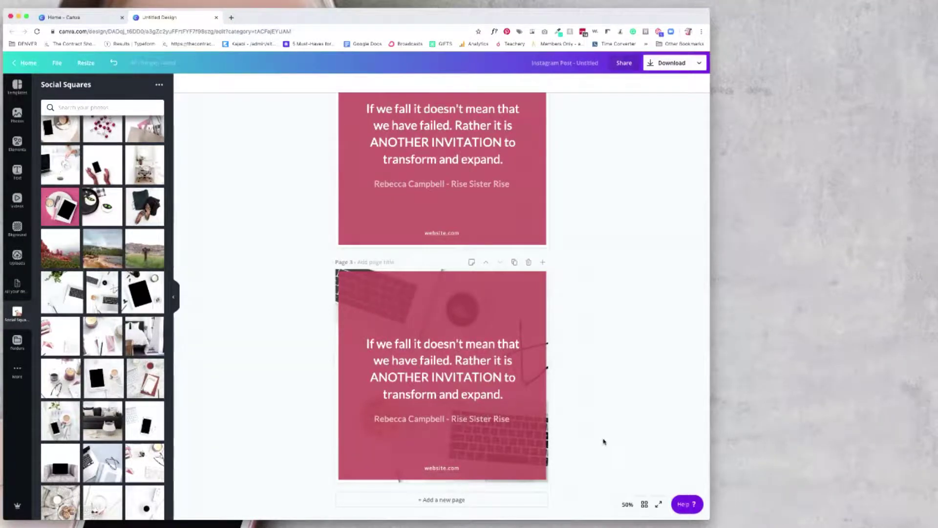
Make page 3's overlay light cream, quote text dark and author line pink-red.
click(508, 290)
click(185, 83)
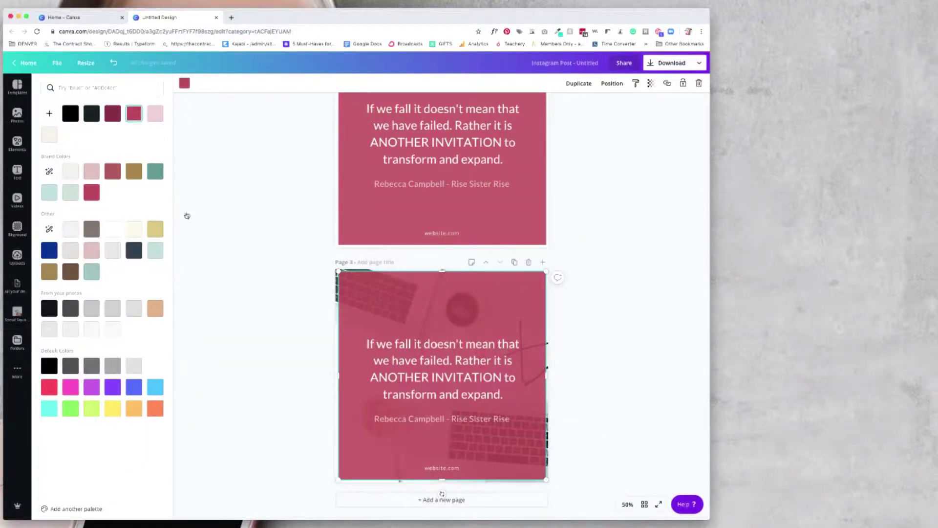
click(71, 172)
click(443, 369)
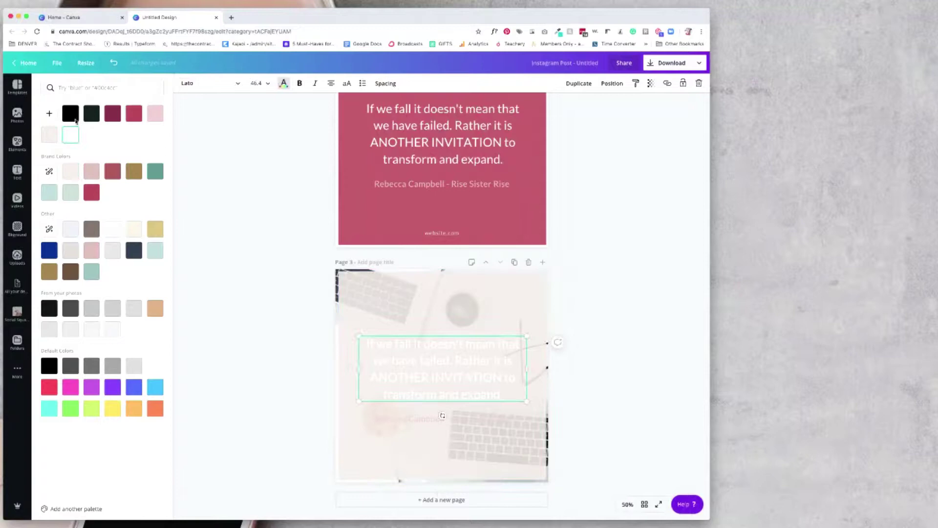
click(70, 112)
click(439, 420)
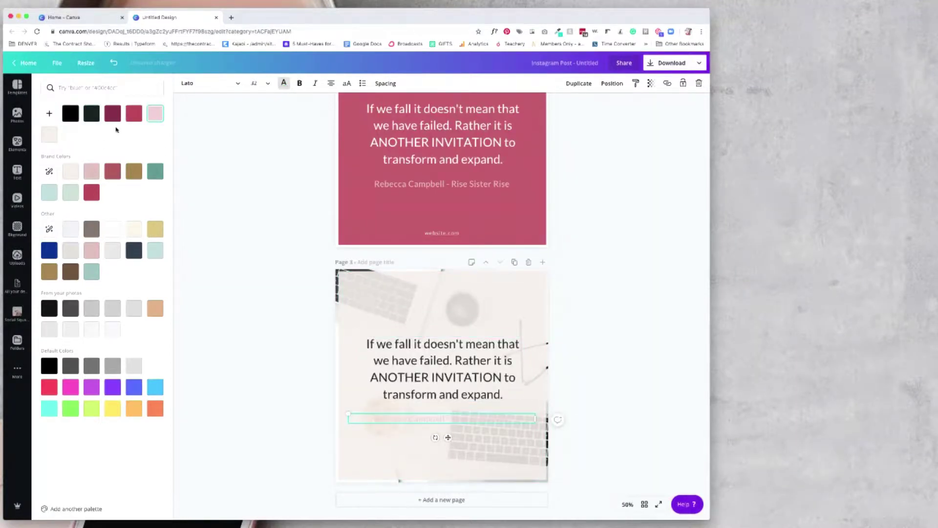
click(133, 113)
Lower the transparency of page 3's background photo to fade it.
click(489, 455)
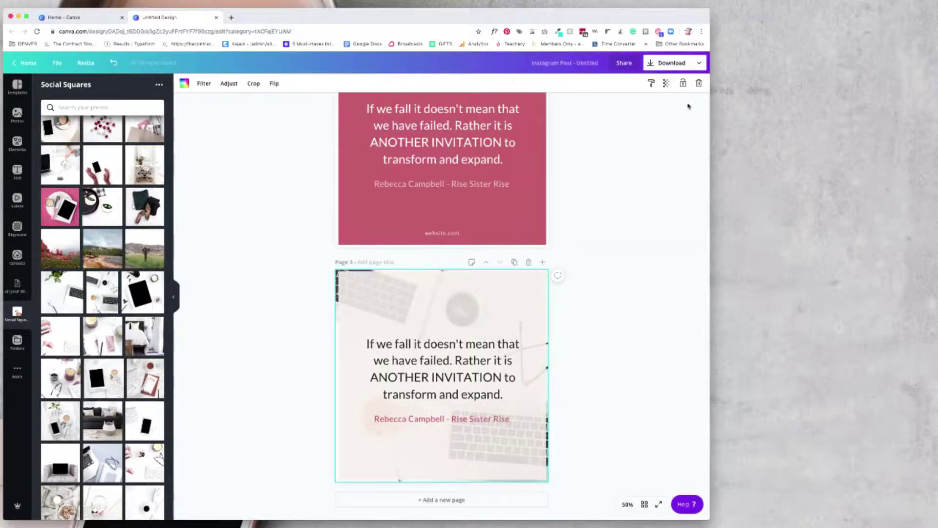
click(665, 83)
click(644, 504)
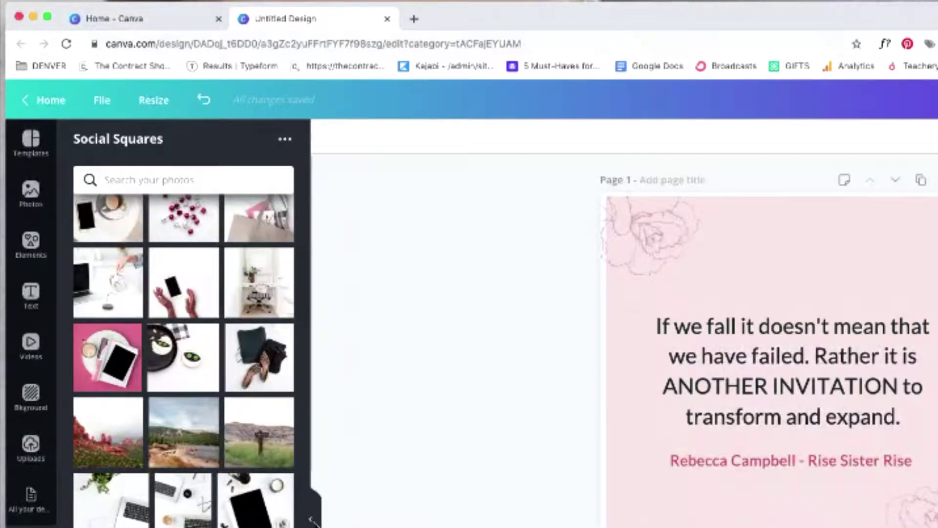
Copy and resize the design to custom 1080 × 1920 px in a new tab.
click(313, 519)
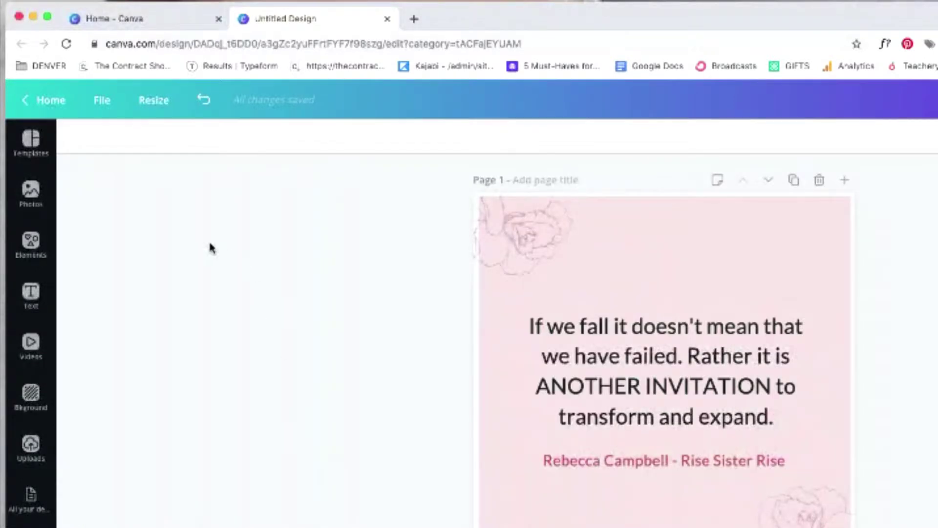
click(155, 100)
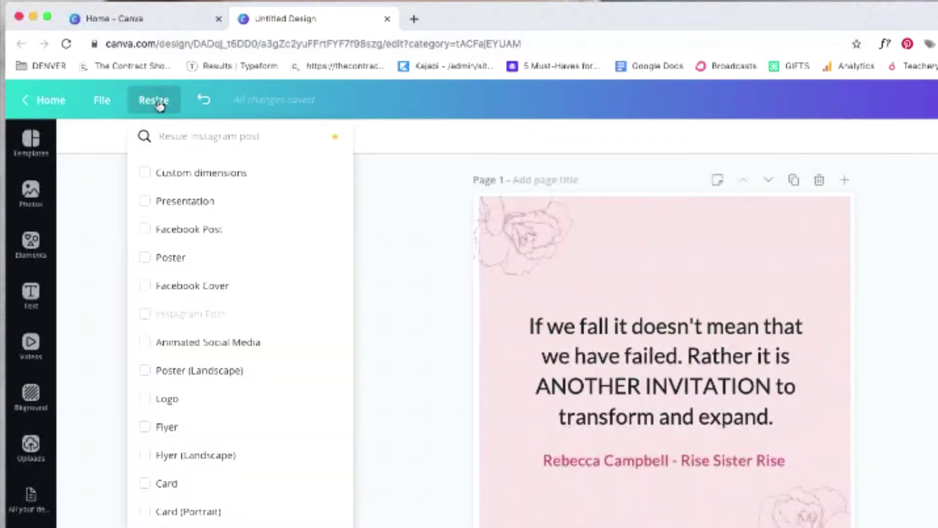
click(163, 177)
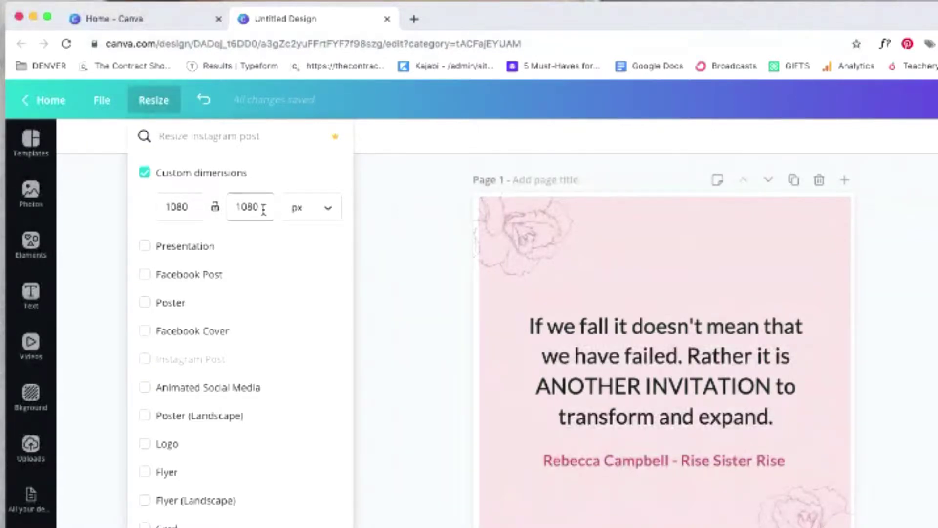
drag(263, 210, 239, 208)
text(1)
key(Return)
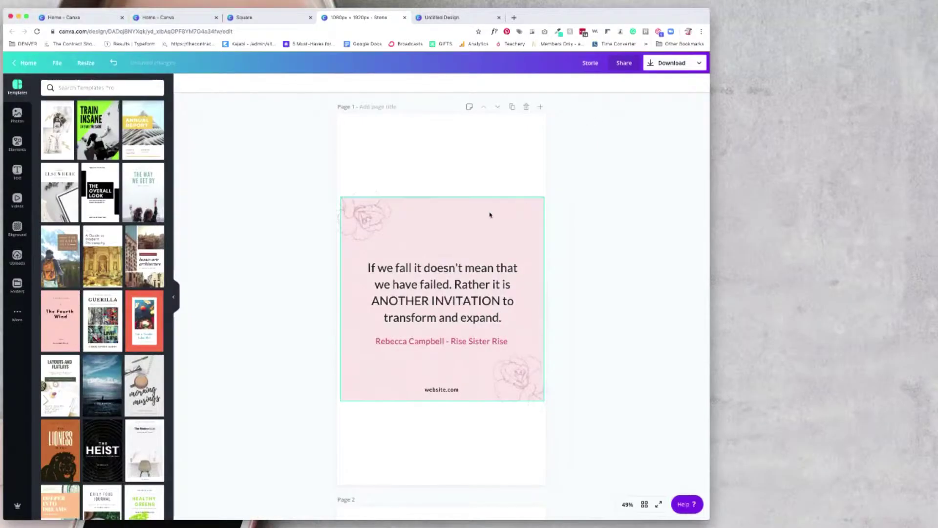
Stretch the pink background to fill the full height of the story page.
click(490, 214)
drag(442, 196, 440, 116)
scroll(450, 293, down, 4)
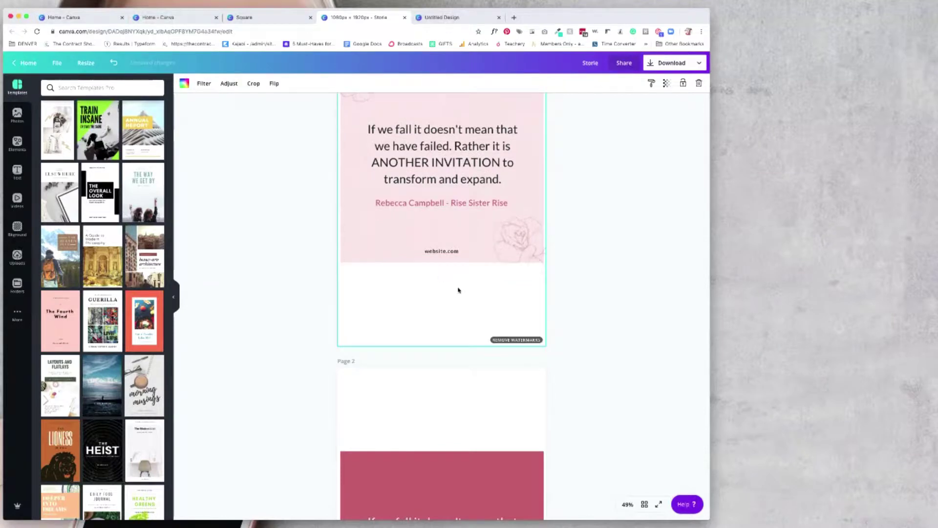
drag(441, 263, 442, 342)
click(584, 299)
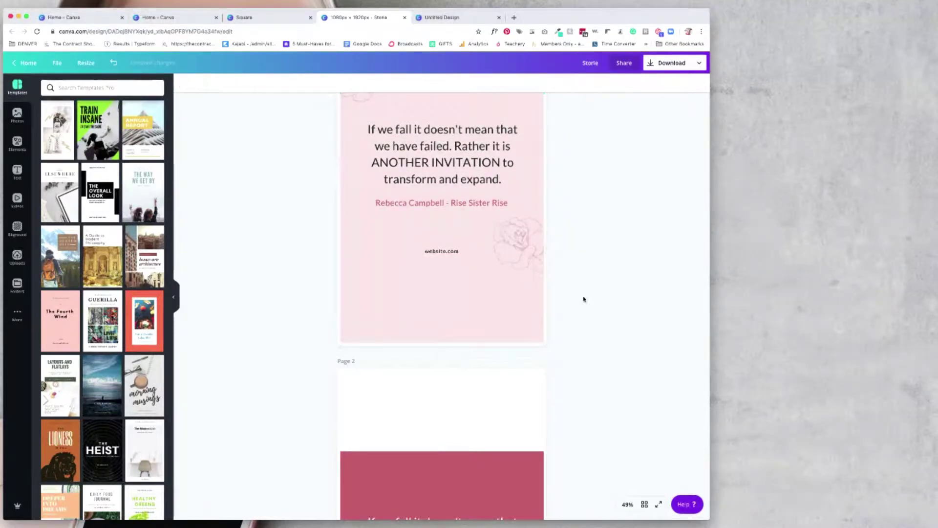
scroll(583, 299, up, 4)
scroll(583, 299, down, 2)
Add a circle photo frame and colour its ring red.
click(17, 142)
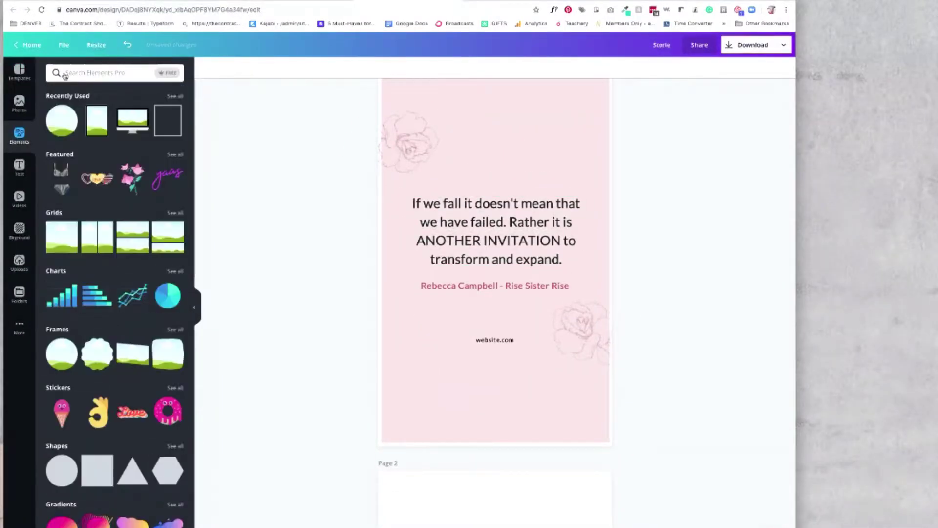
click(61, 120)
scroll(477, 329, up, 2)
drag(478, 329, 570, 167)
click(206, 67)
click(101, 189)
click(686, 68)
Drop a photo from the Testimonials folder into the circle frame.
click(19, 294)
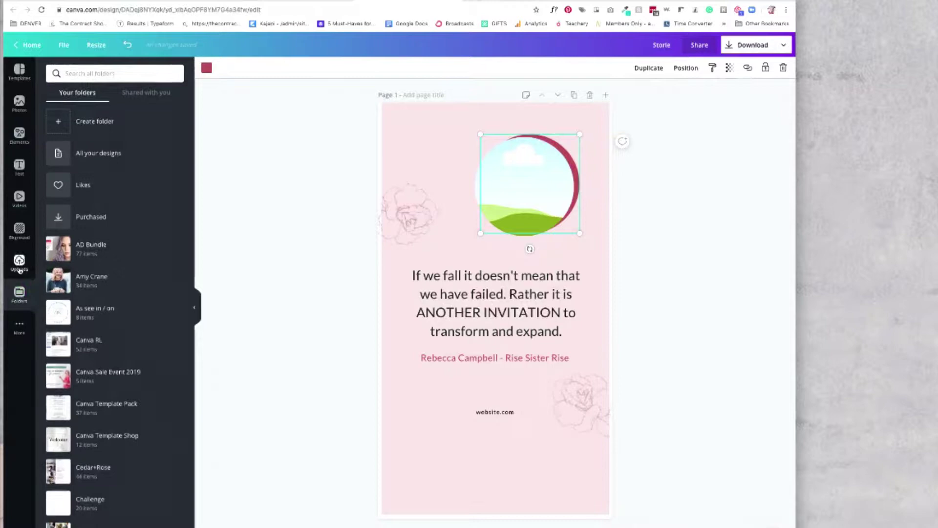
click(19, 261)
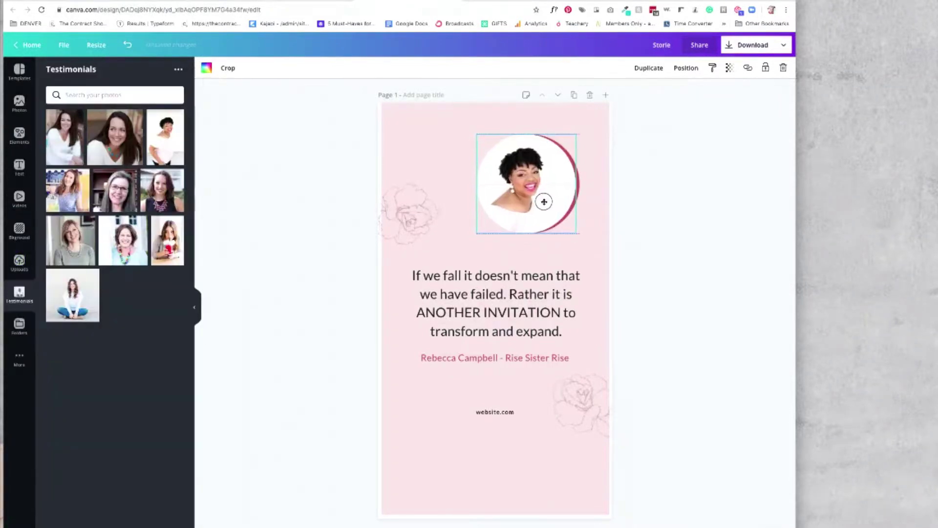
drag(544, 204, 565, 204)
click(668, 204)
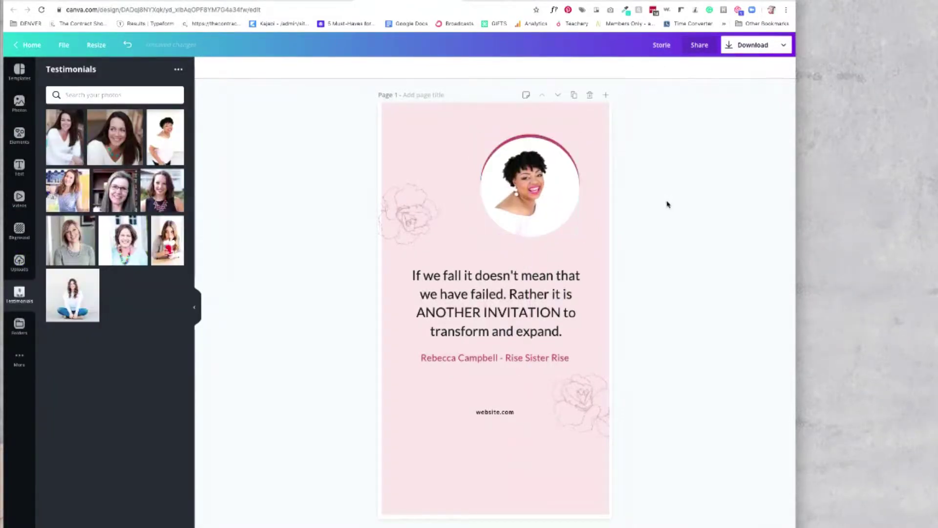
Duplicate the page and add a red quote-mark graphic beside the quote text.
click(574, 95)
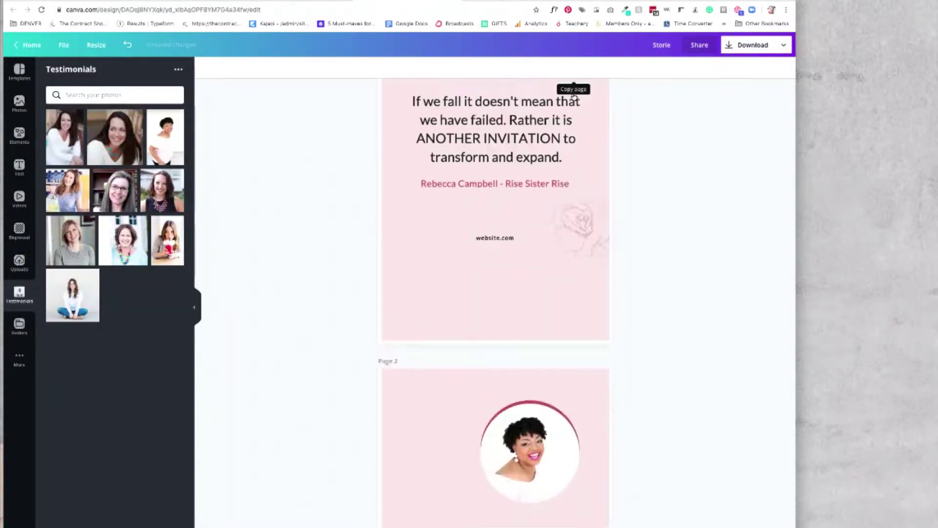
click(19, 134)
click(76, 73)
text(quote)
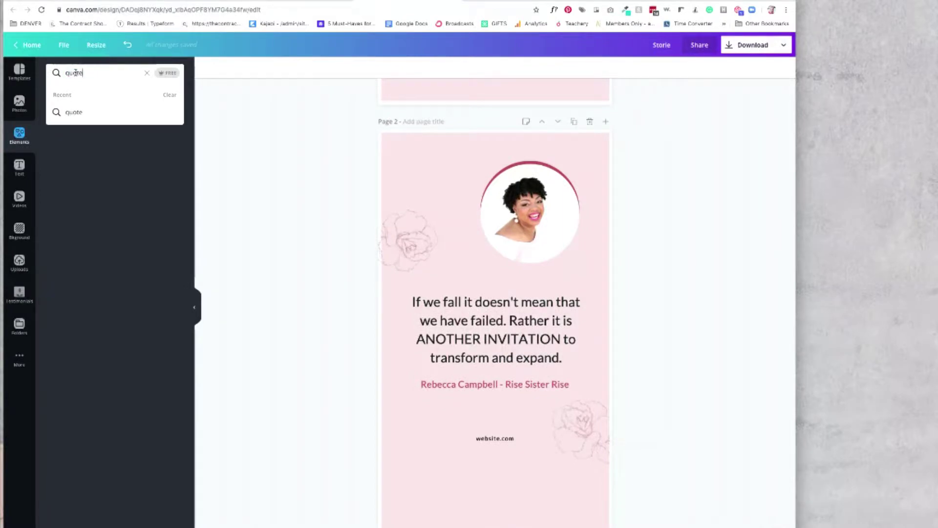
key(Return)
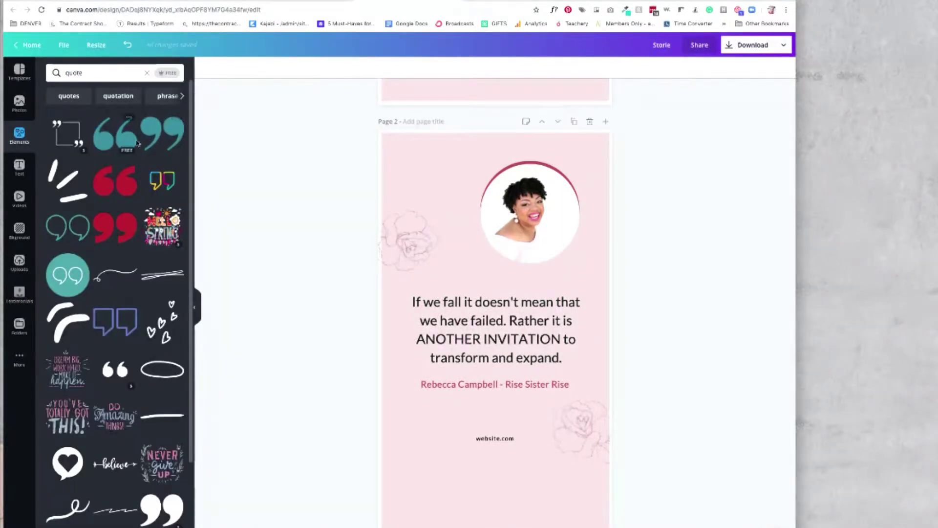
click(137, 143)
drag(592, 411, 434, 293)
click(205, 68)
click(151, 98)
click(448, 315)
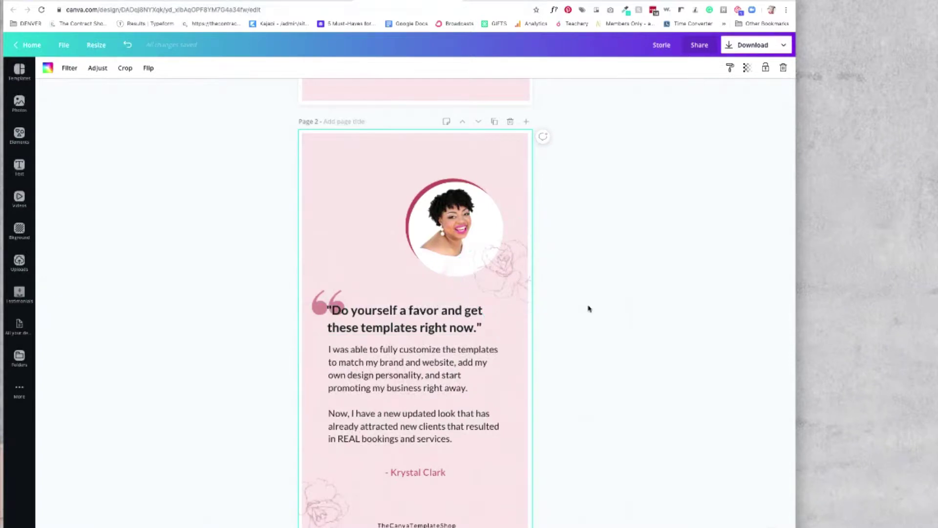
scroll(589, 309, down, 1)
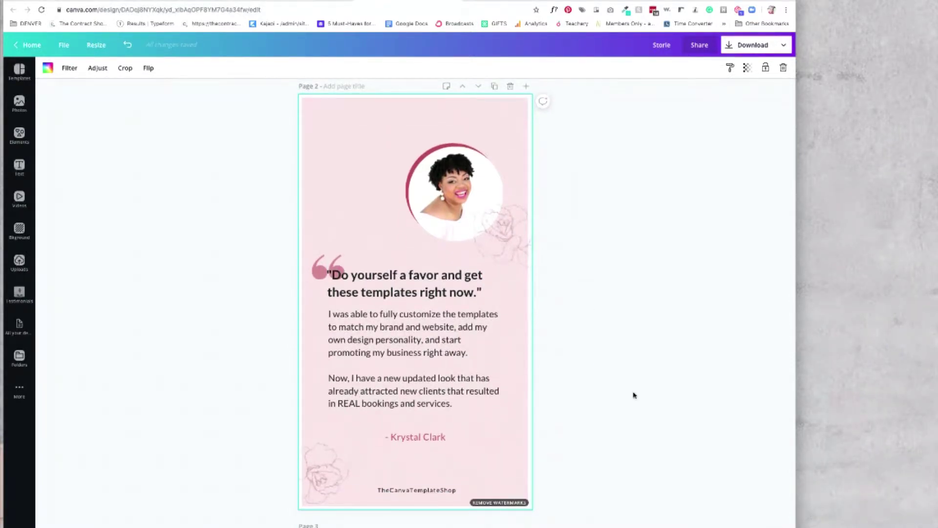
click(463, 86)
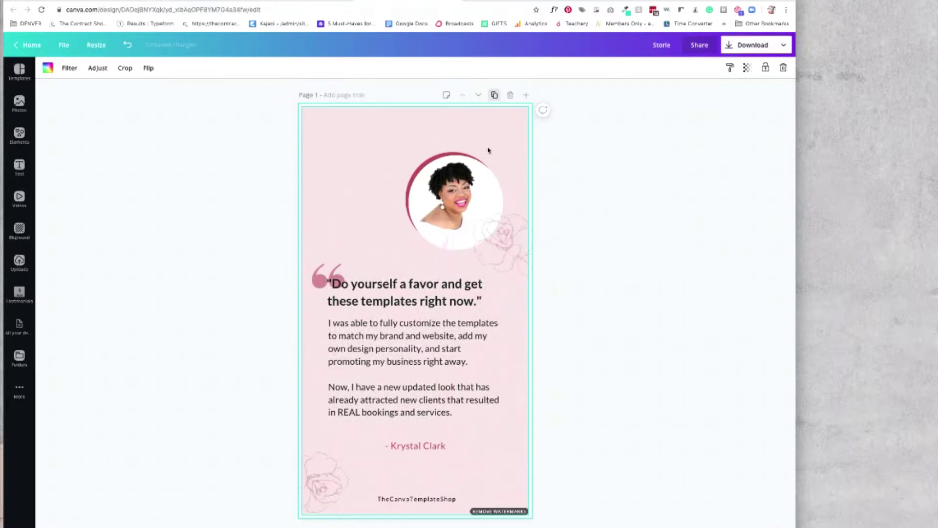
Give one testimonial copy a cream background and another a rose-pink background.
scroll(589, 253, down, 6)
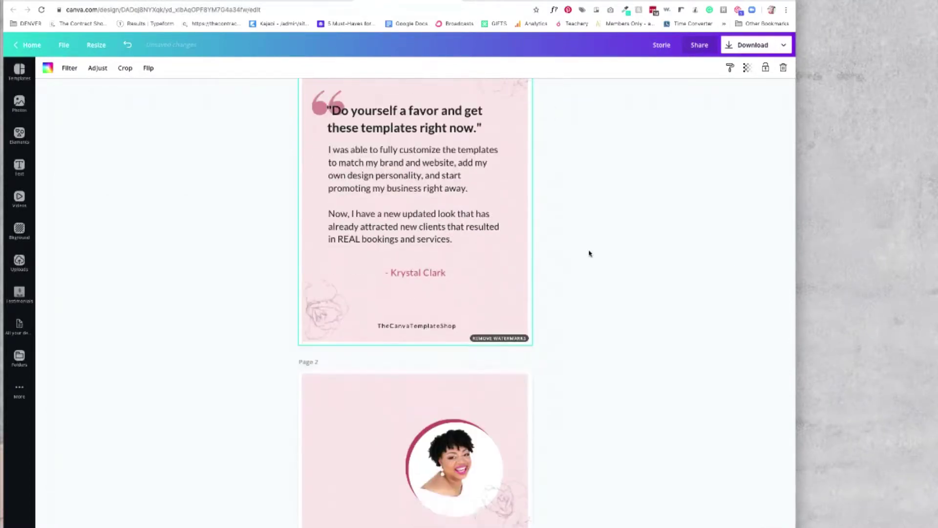
click(511, 268)
scroll(542, 444, down, 3)
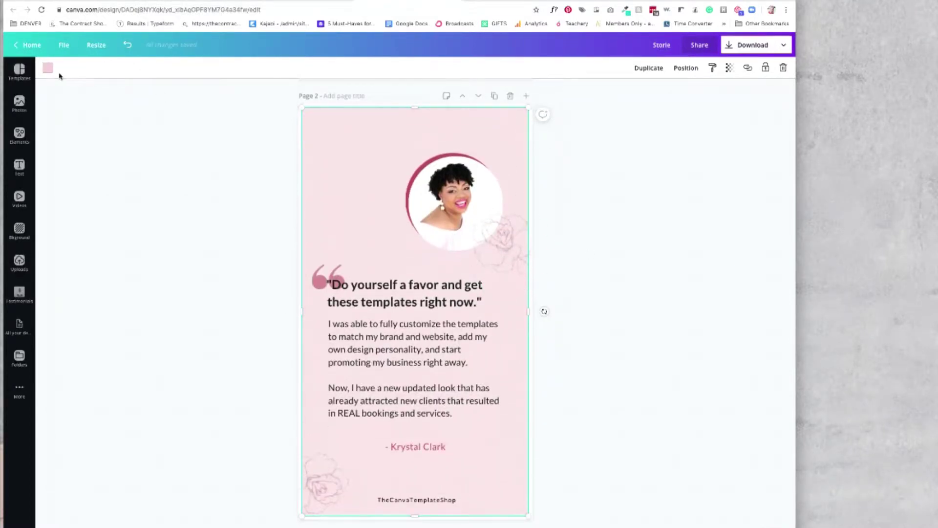
click(48, 69)
click(78, 166)
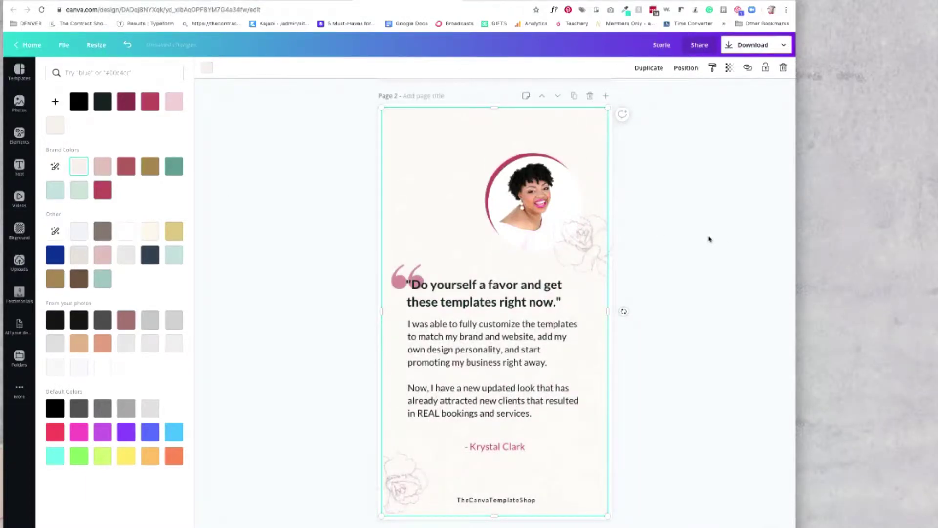
scroll(618, 196, down, 7)
click(103, 190)
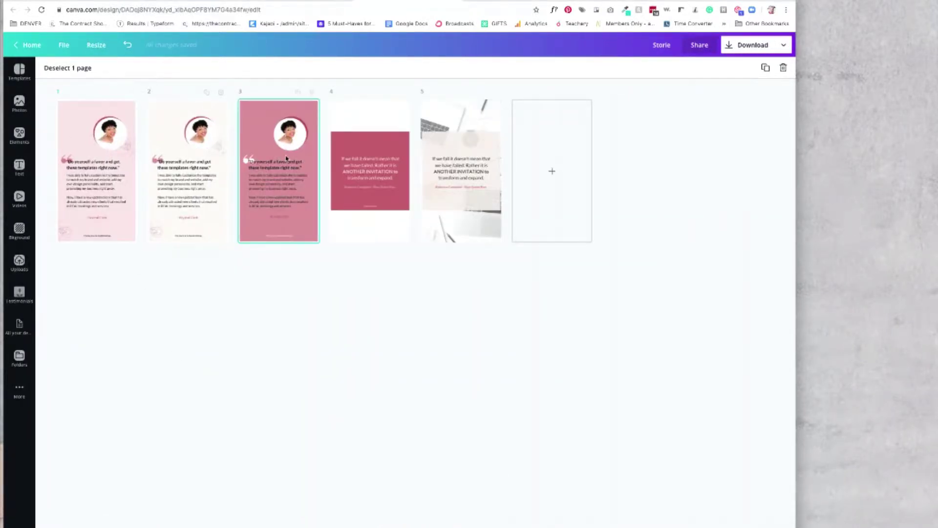
Duplicate the cream page and delete its photo frame.
click(771, 506)
scroll(241, 273, down, 6)
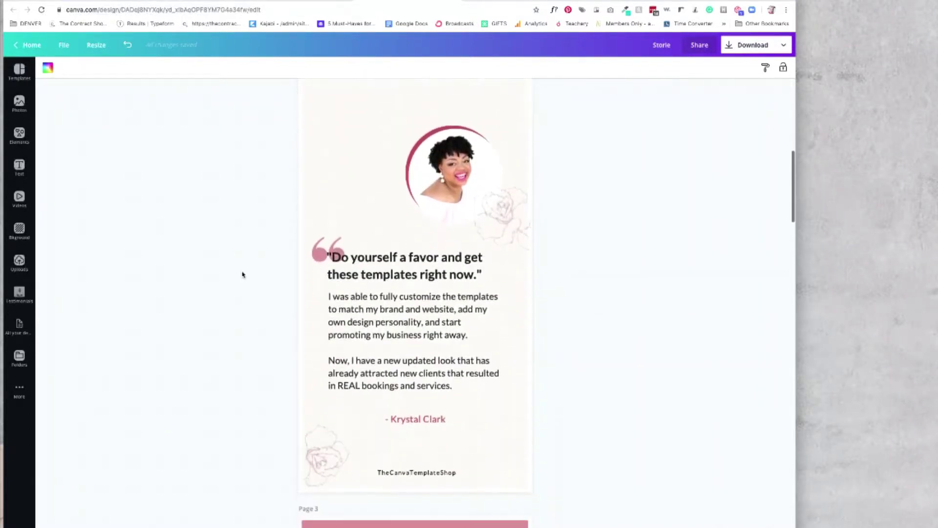
scroll(242, 275, down, 1)
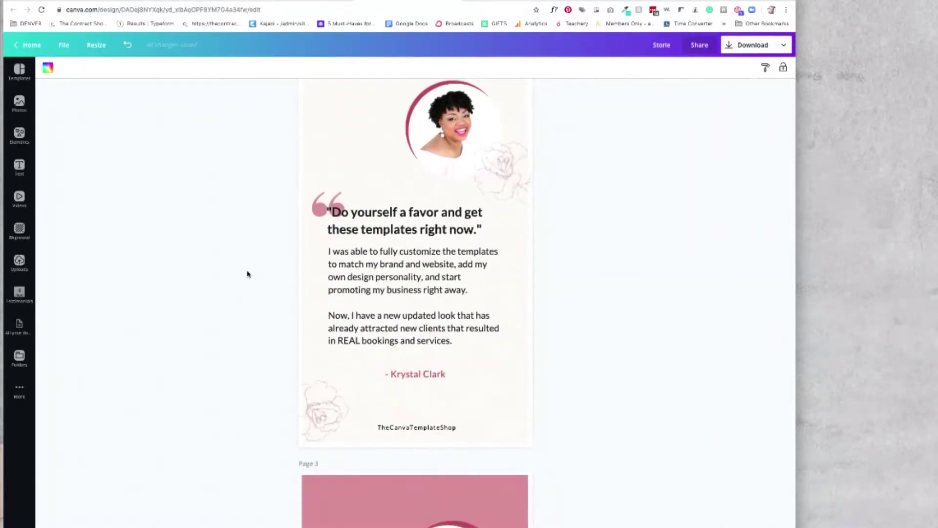
scroll(248, 274, down, 11)
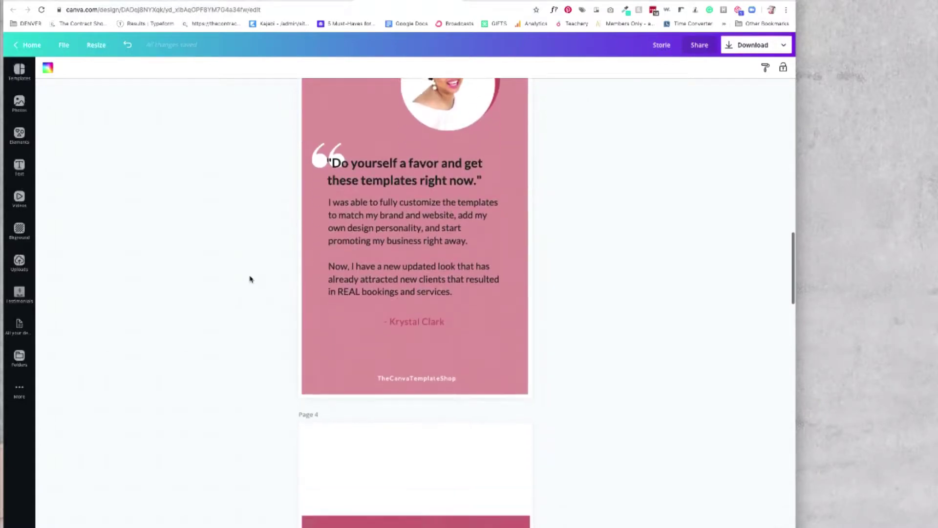
scroll(249, 277, up, 20)
scroll(268, 278, down, 7)
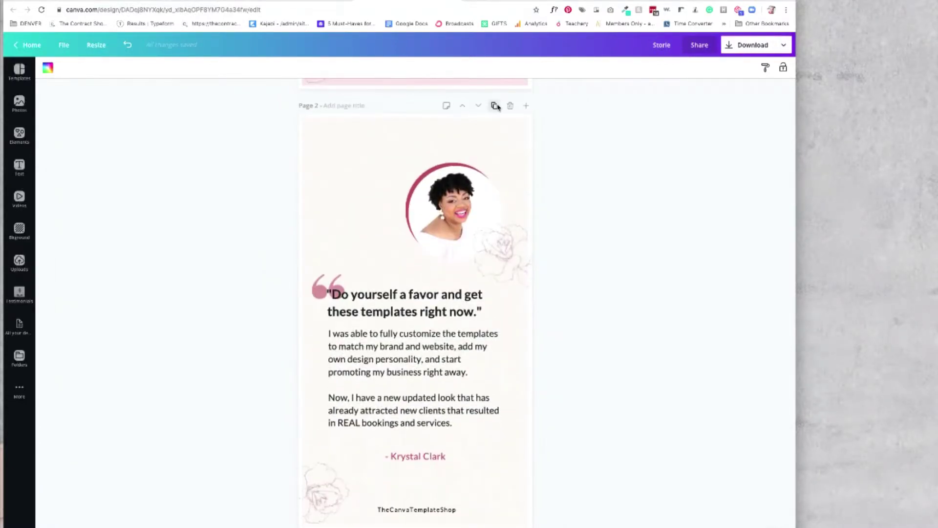
click(495, 106)
click(442, 209)
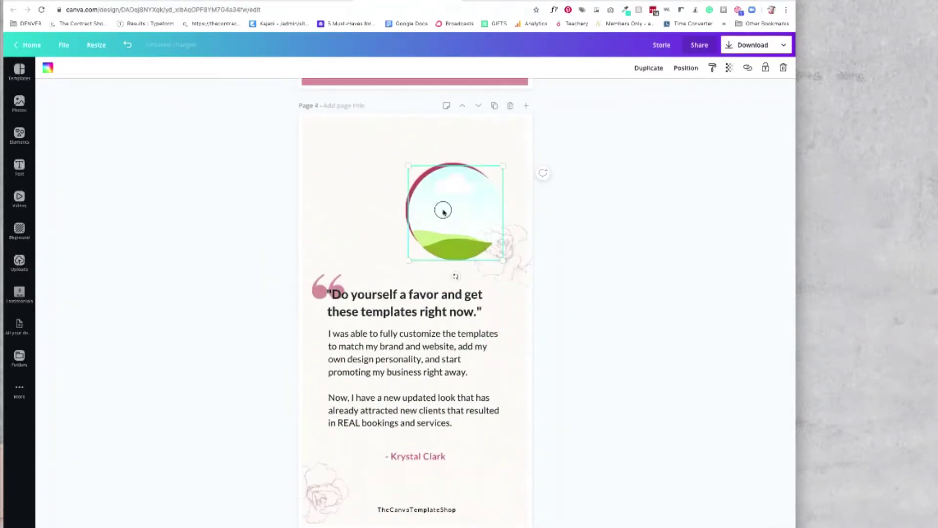
key(Delete)
key(Delete)
Retitle the page 'Tip Tuesday' and paste centred tip text beneath it, positioned near the top.
drag(425, 295, 424, 171)
double_click(423, 180)
text(Tip)
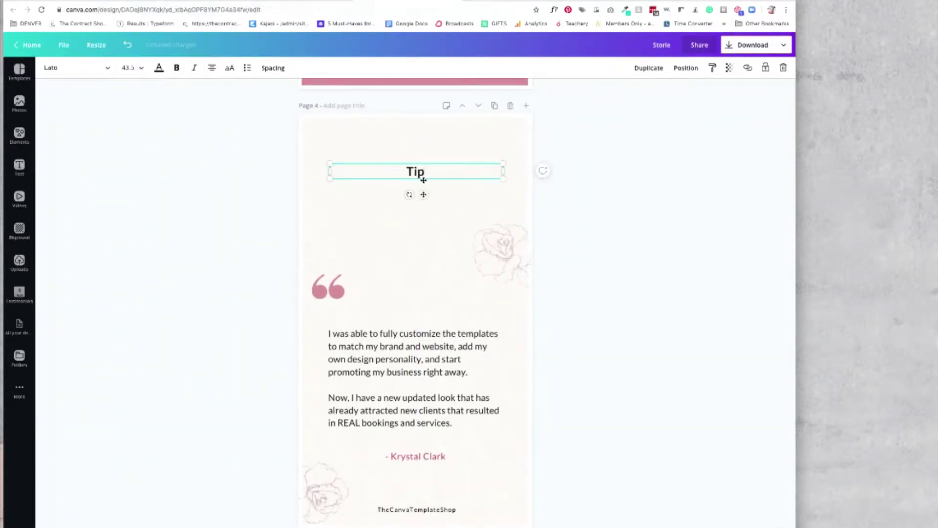
text( Tuesday)
scroll(415, 294, up, 1)
triple_click(326, 359)
text(Type the word canva.new OR design.new in a new browser and you'll be taken to a new social post design like magic ✨)
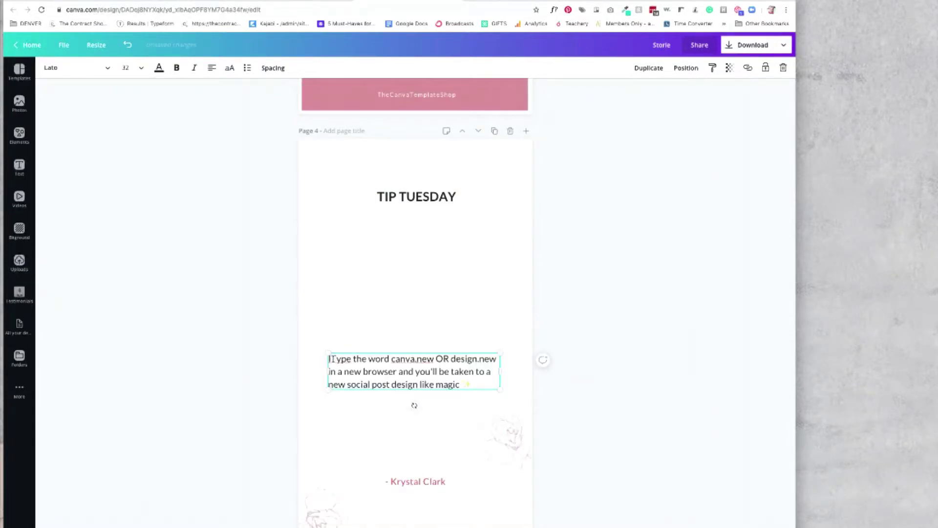
key(ctrl+shift+c)
drag(441, 411, 471, 279)
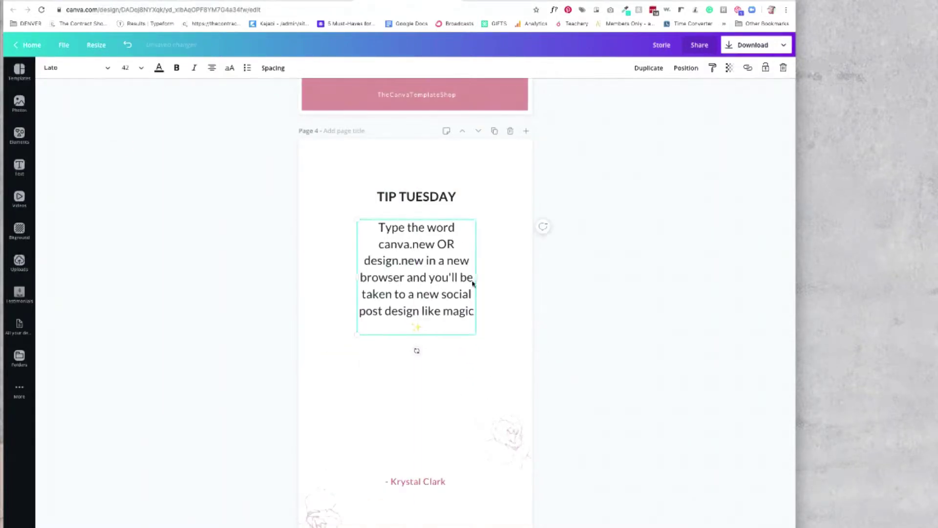
click(460, 165)
drag(460, 164, 415, 314)
drag(442, 267, 442, 256)
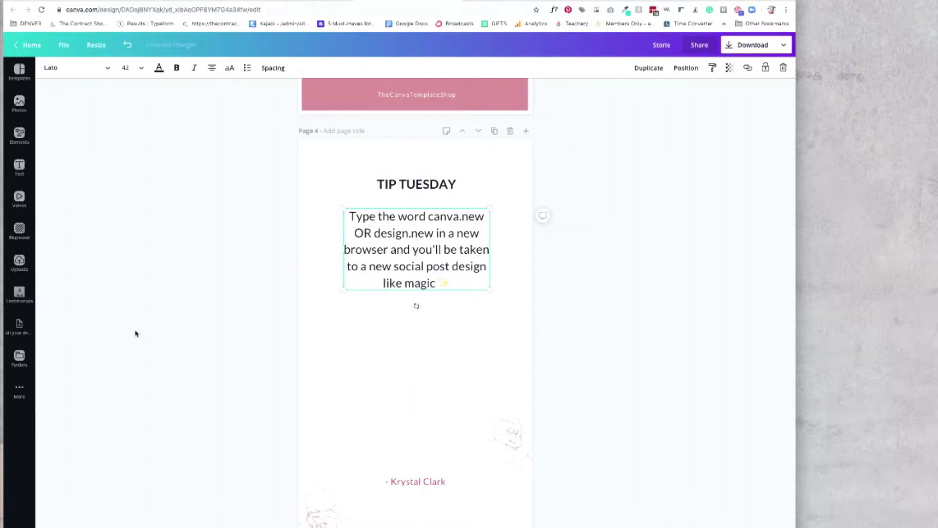
scroll(329, 385, down, 2)
Place the candle-and-glasses photo from Social Squares on the page.
click(19, 357)
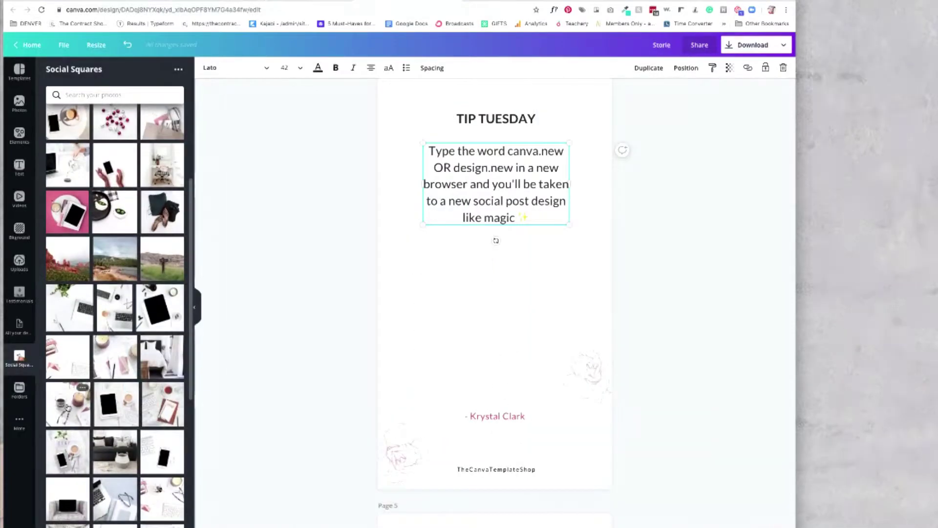
drag(68, 405, 441, 405)
drag(561, 273, 612, 220)
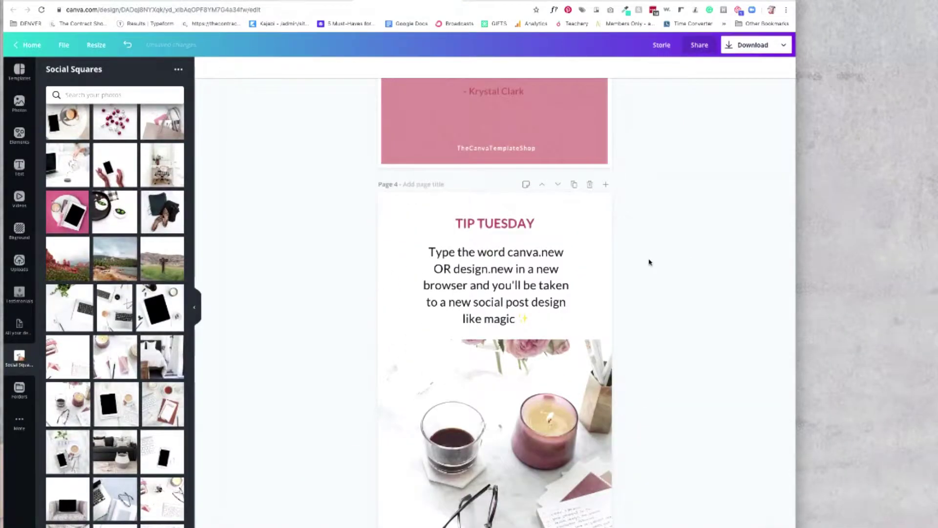
scroll(649, 263, down, 1)
scroll(649, 262, down, 1)
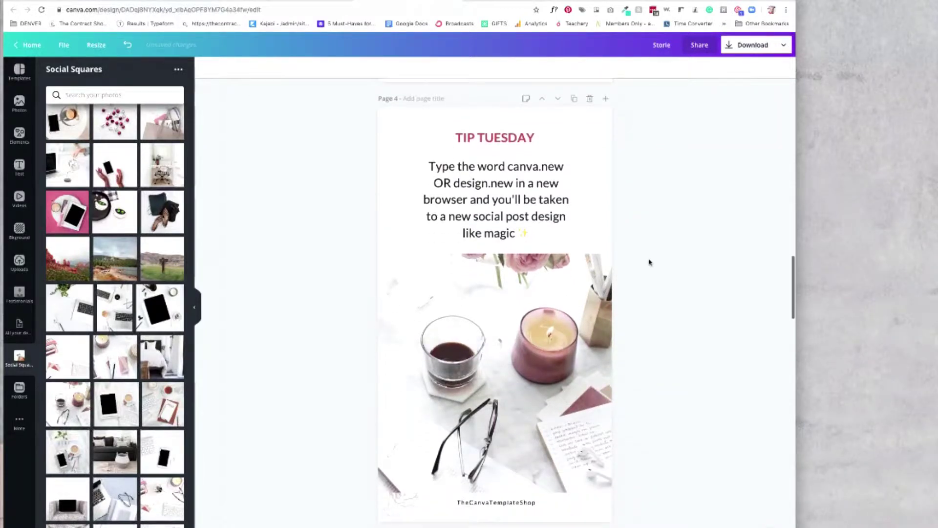
Move the TheCanvaTemplateShop footer slightly lower and send the rotated watermark behind the photo.
drag(503, 502, 501, 510)
click(494, 492)
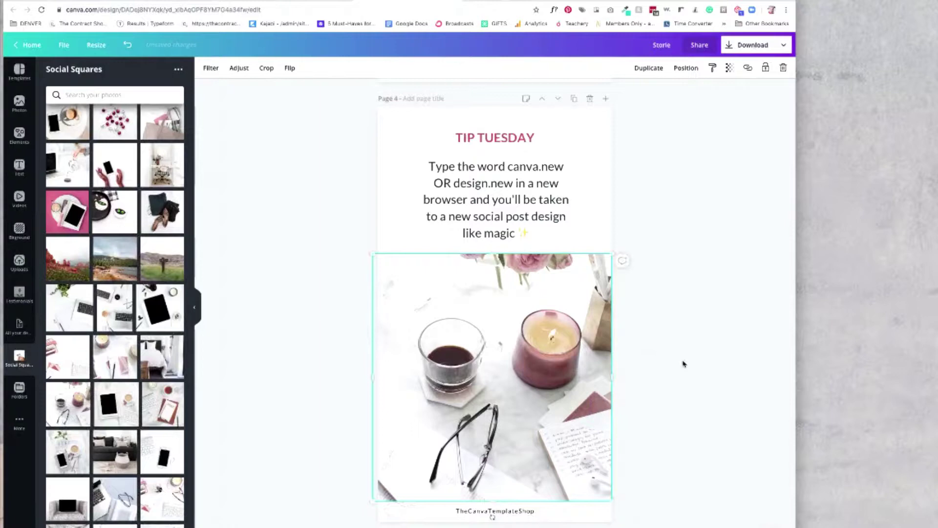
click(359, 469)
click(686, 67)
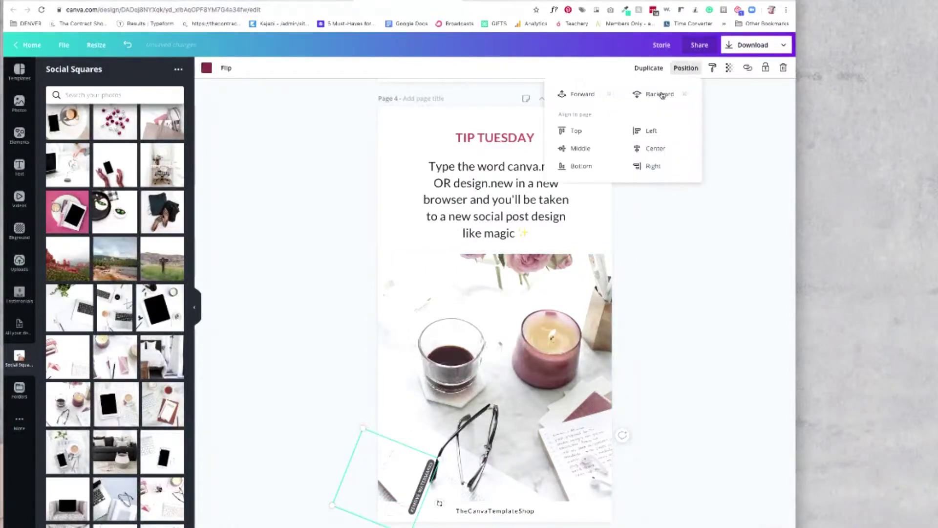
click(662, 95)
scroll(569, 101, down, 2)
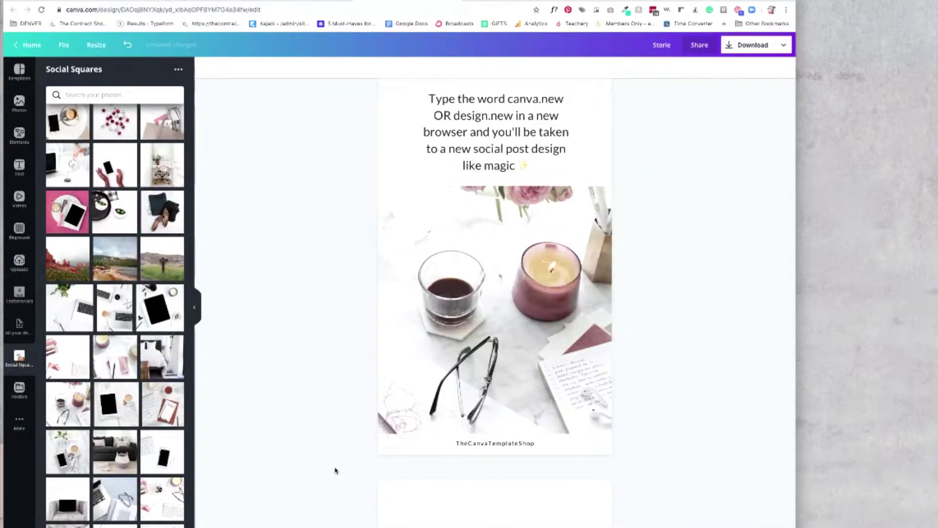
scroll(396, 428, up, 2)
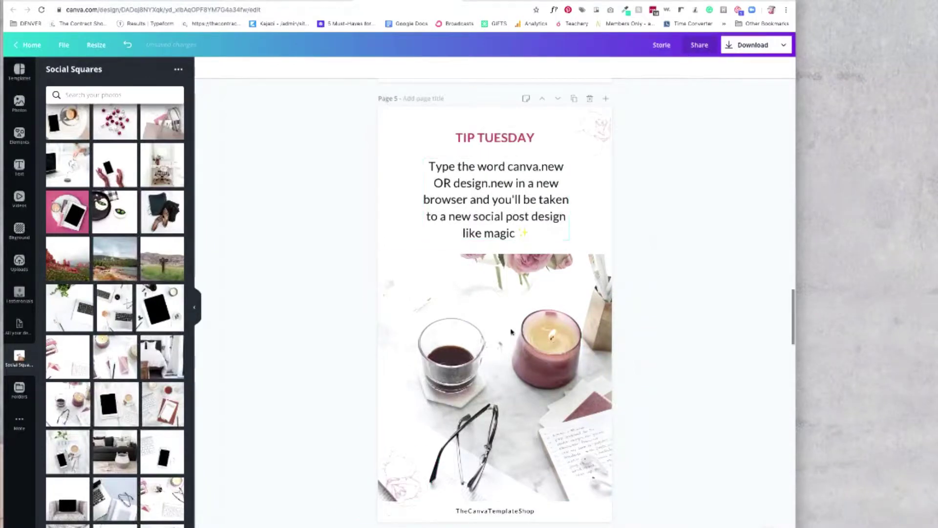
Duplicate the Tip Tuesday page and select its title for a gold text colour.
click(395, 513)
key(Escape)
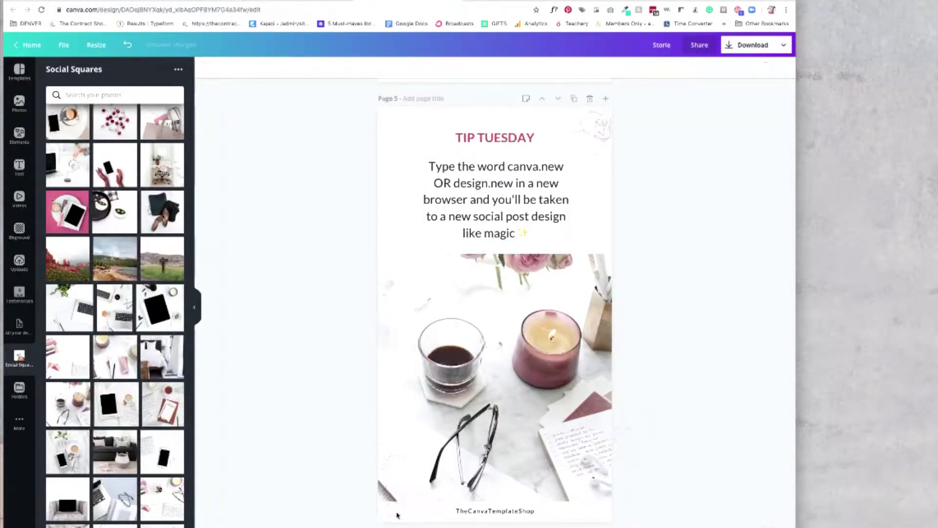
scroll(665, 279, up, 1)
click(473, 138)
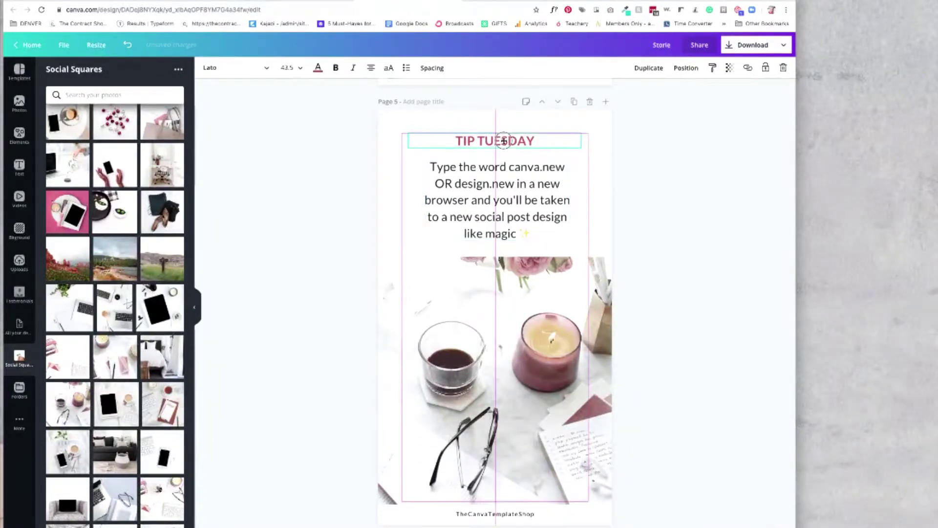
click(710, 168)
click(574, 102)
click(489, 142)
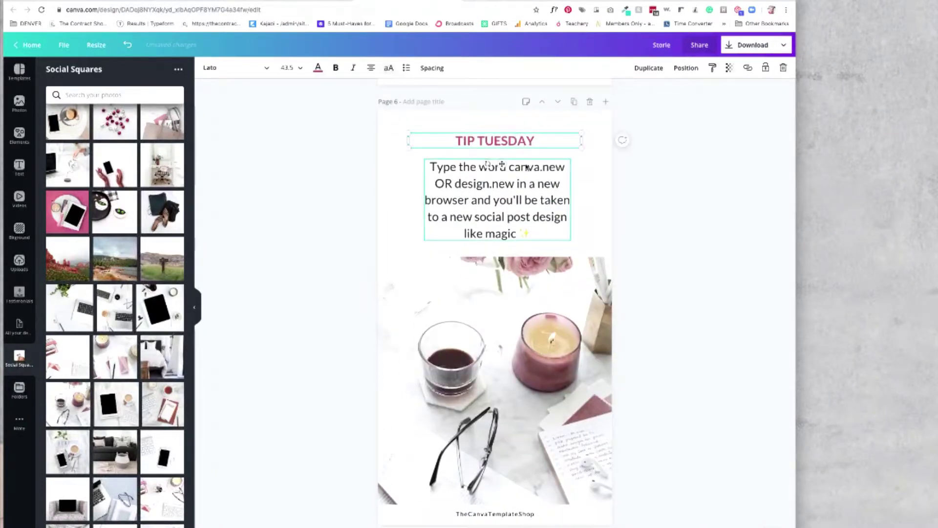
click(317, 68)
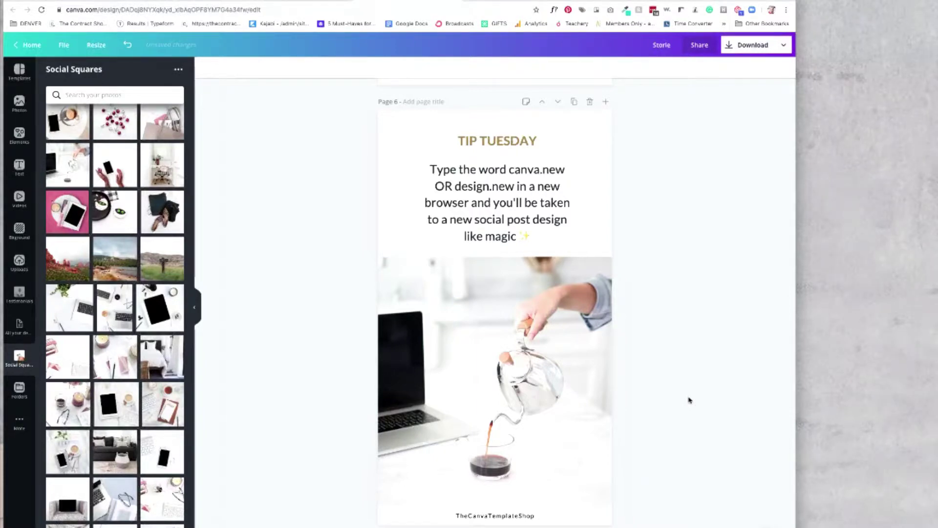
Change the heading to 'THE FREE CANVA RESOURCE'.
triple_click(528, 141)
text(THE)
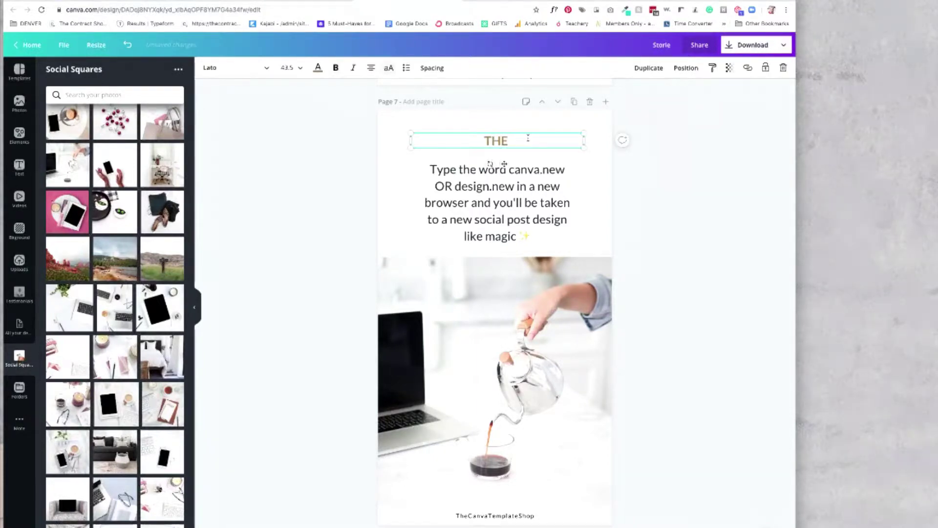
text( FREE CAVN)
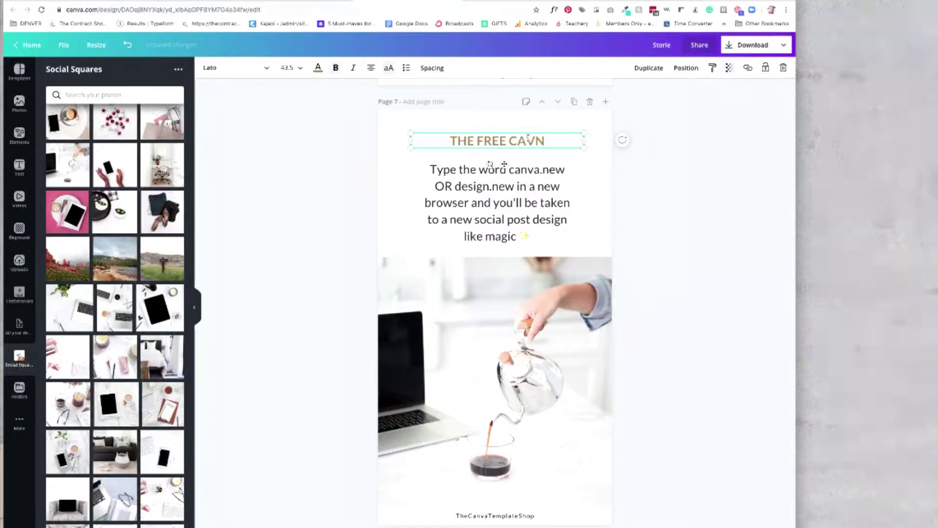
key(BackSpace)
key(BackSpace)
text(NVA RESOURCE)
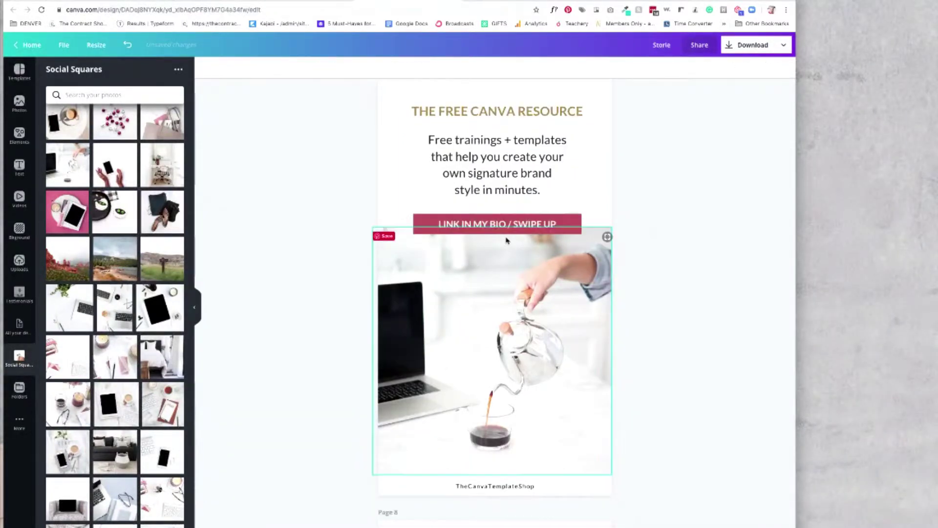
Replace the coffee photo with a laptop mockup showing a template screenshot.
click(674, 243)
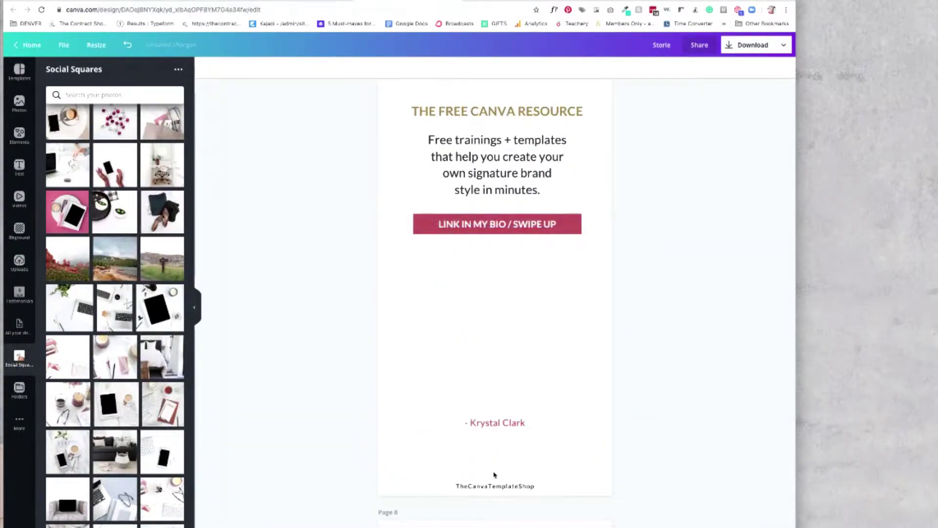
drag(496, 80, 495, 128)
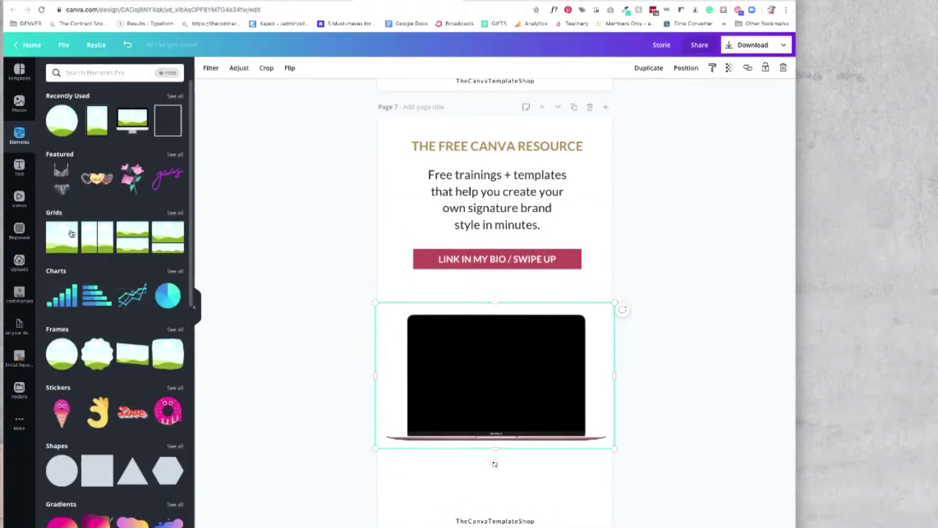
drag(71, 233, 489, 390)
drag(611, 423, 580, 421)
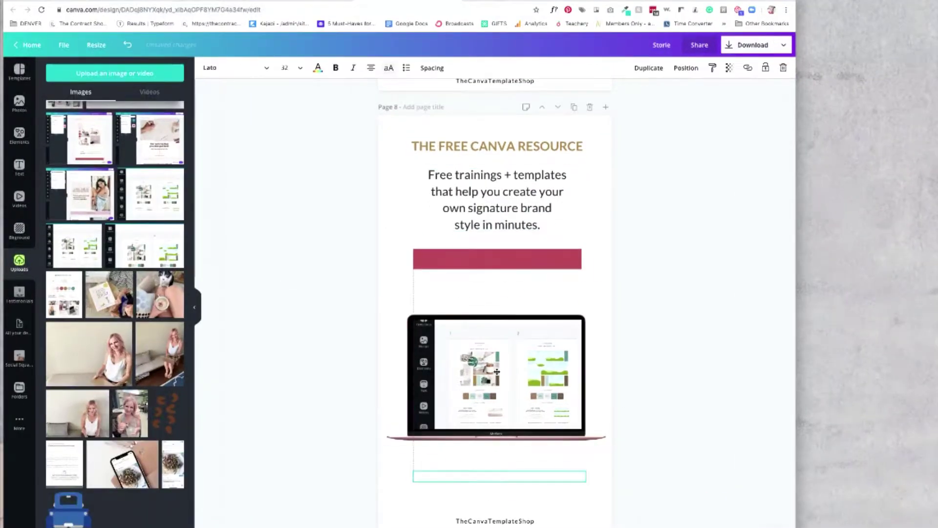
click(536, 152)
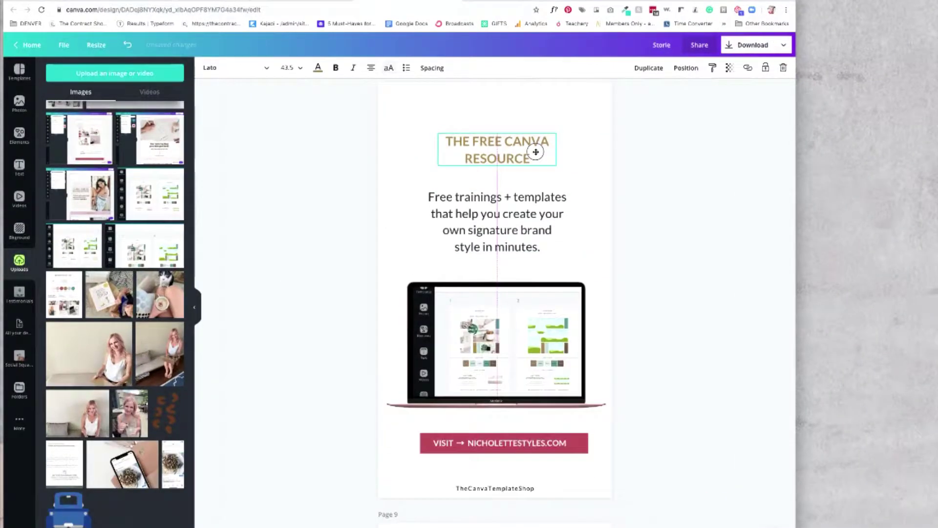
drag(530, 195, 532, 194)
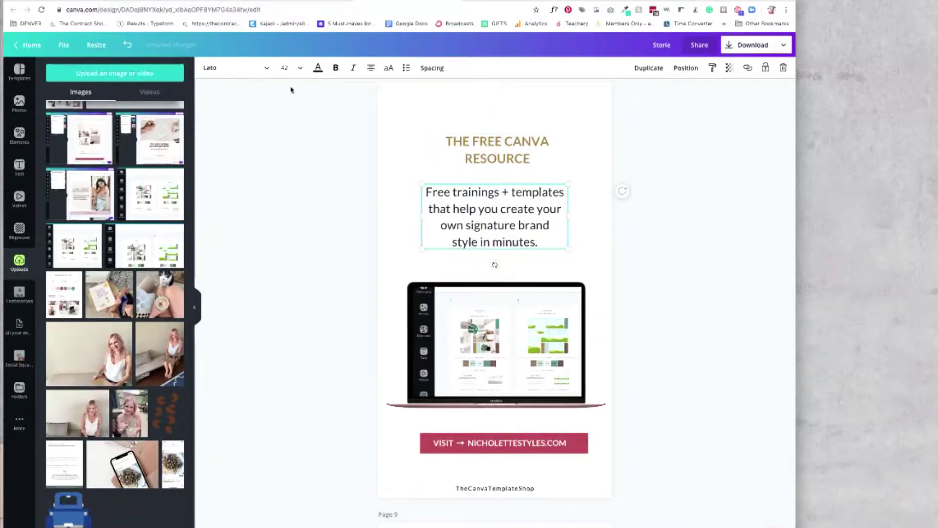
Make the heading the pink brand colour and move the visit-website button into place.
key(ctrl+z)
click(318, 68)
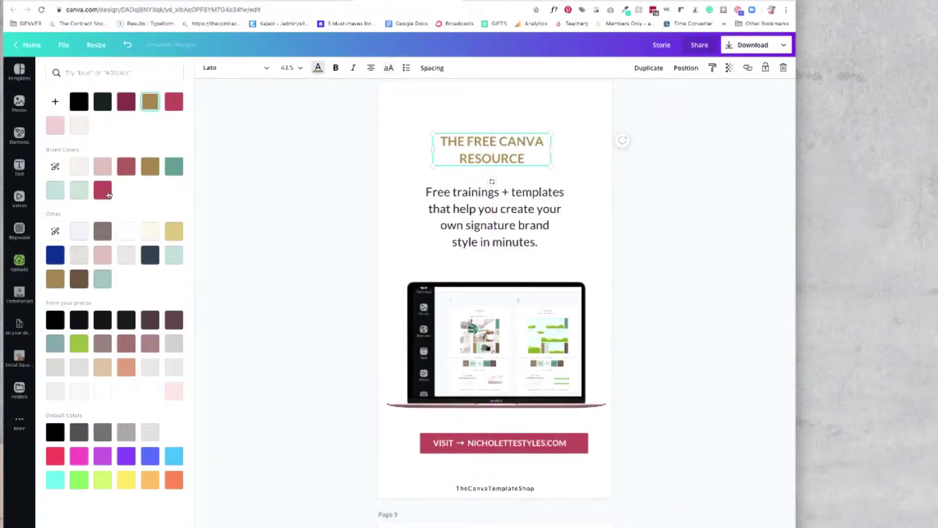
click(102, 189)
click(313, 195)
drag(544, 164, 558, 435)
Drag the TIP TUESDAY title on the page 6 coffee photo back onto the centre guide.
scroll(449, 315, up, 5)
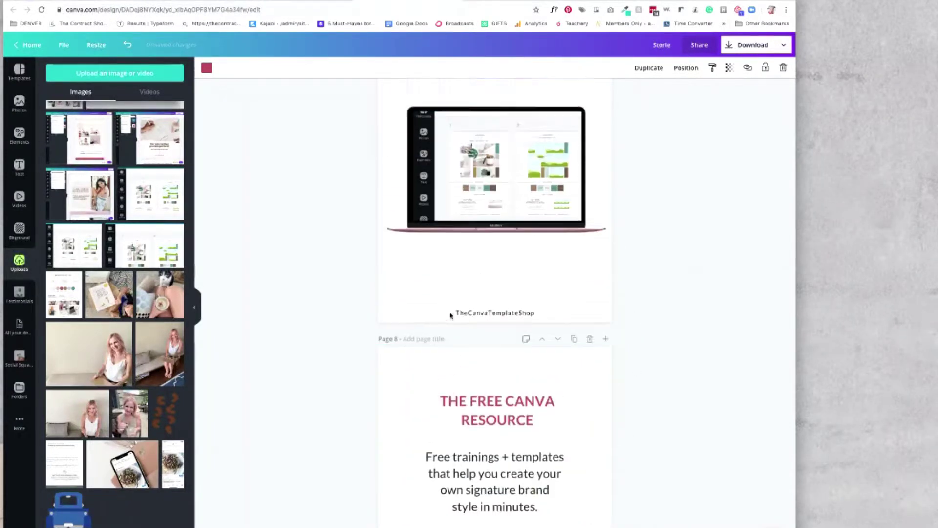
scroll(450, 315, up, 10)
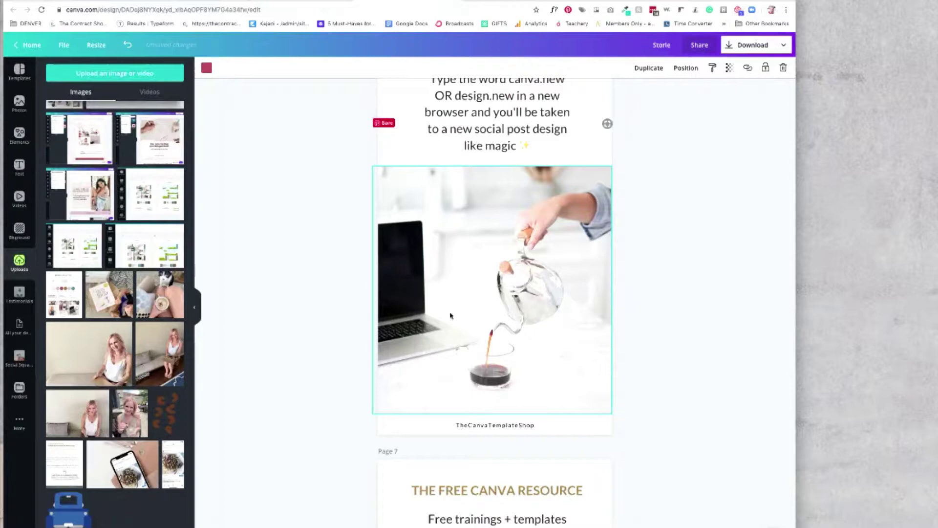
scroll(450, 315, up, 4)
scroll(483, 288, down, 2)
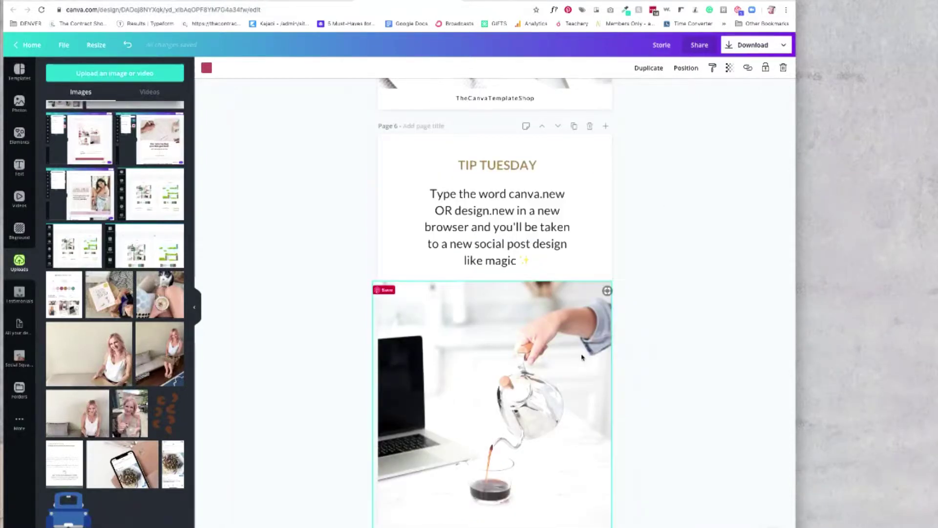
scroll(632, 354, down, 1)
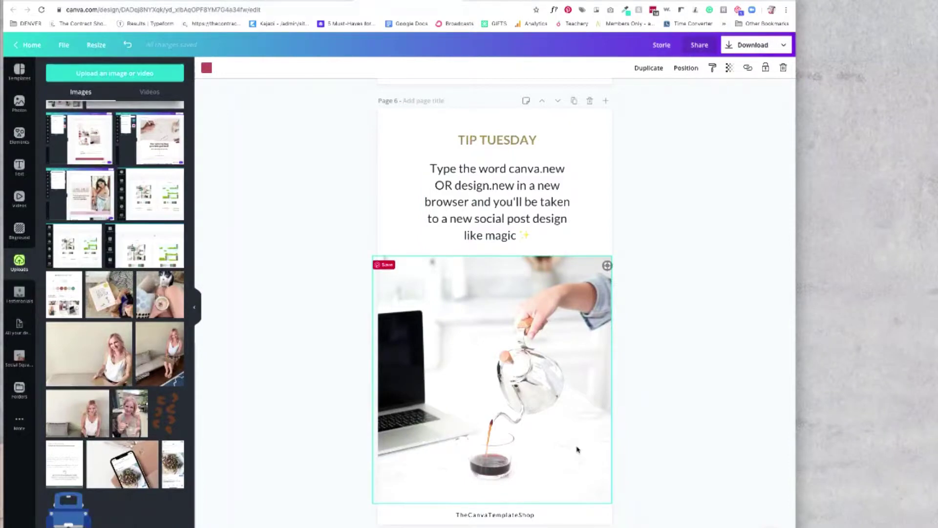
drag(488, 141, 486, 142)
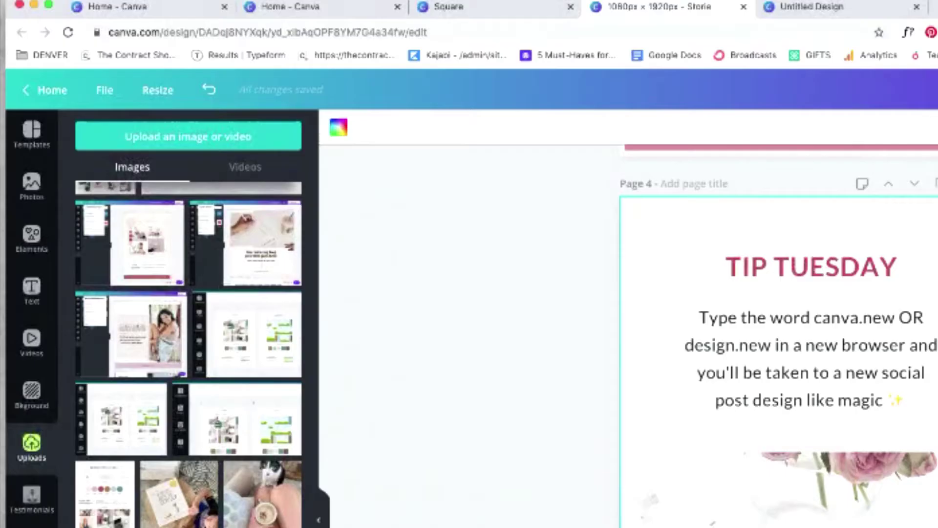
Resize the testimonial design to custom 1920 × 1080 px as a landscape copy.
click(166, 94)
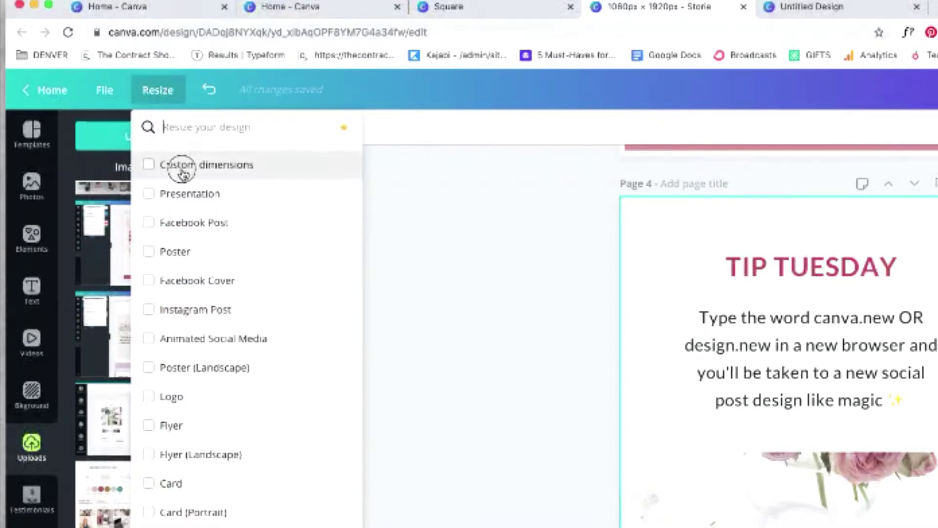
click(176, 164)
text(1920)
double_click(253, 200)
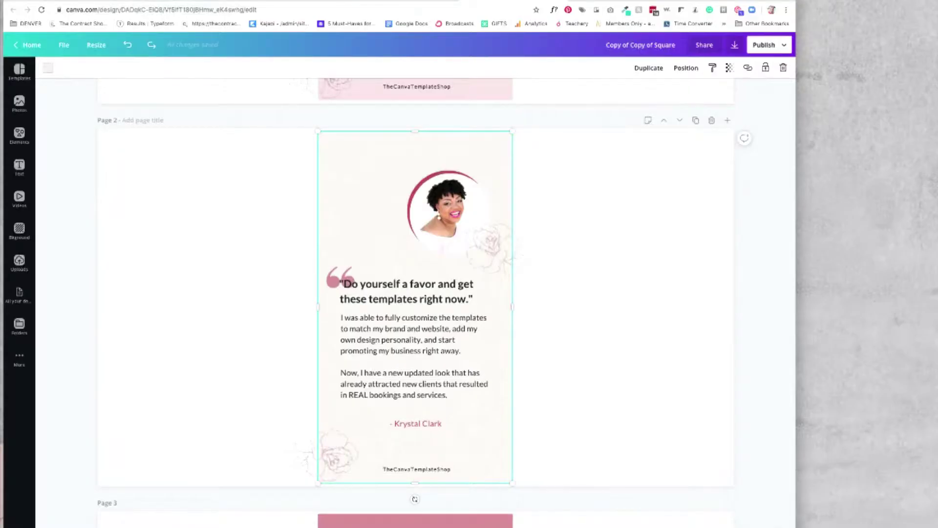
click(698, 519)
Widen the quote page background and move the enlarged portrait group to the right side.
click(698, 442)
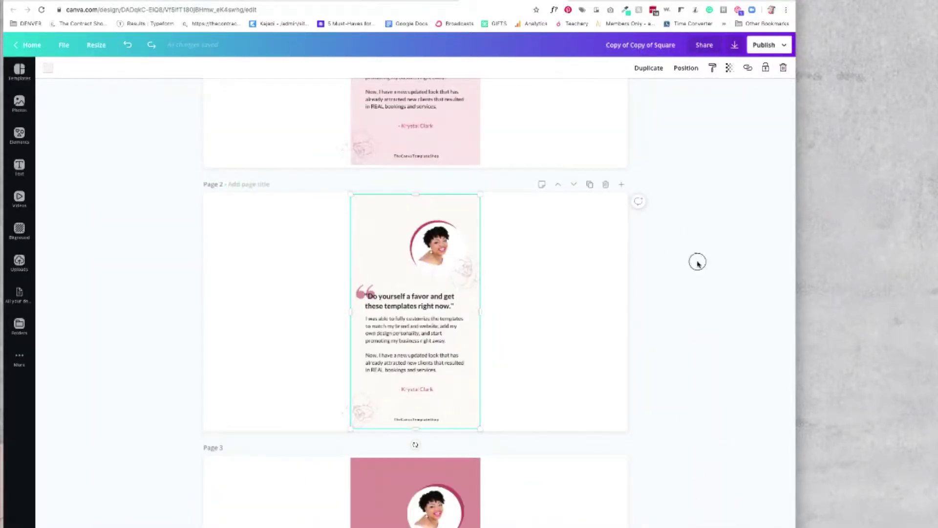
drag(346, 319, 204, 315)
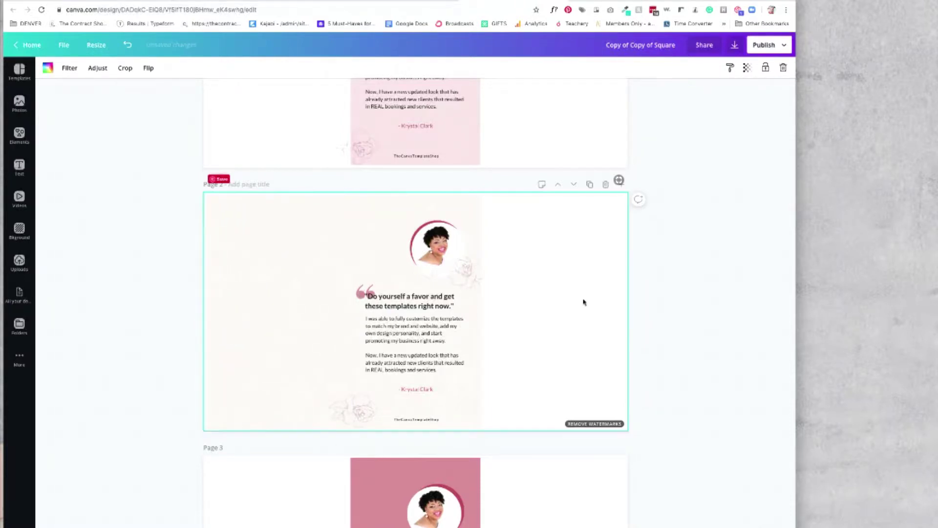
drag(491, 310, 350, 296)
scroll(356, 238, down, 1)
drag(380, 199, 609, 397)
drag(465, 268, 520, 290)
Enlarge the quote text on the left, raise the name line, and delete the TheCanvaTemplateShop footer.
drag(362, 241, 430, 383)
drag(324, 268, 272, 192)
drag(378, 244, 333, 257)
click(272, 375)
drag(272, 375, 272, 370)
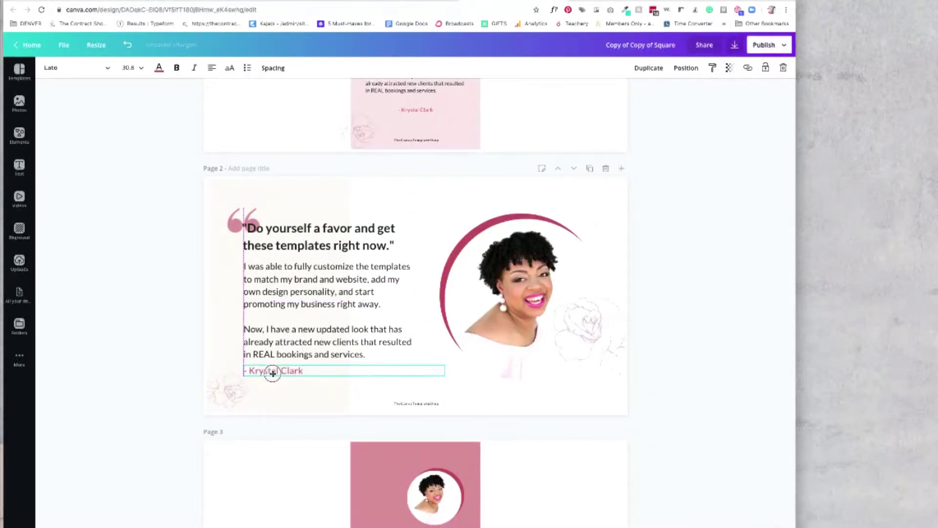
click(403, 404)
key(Delete)
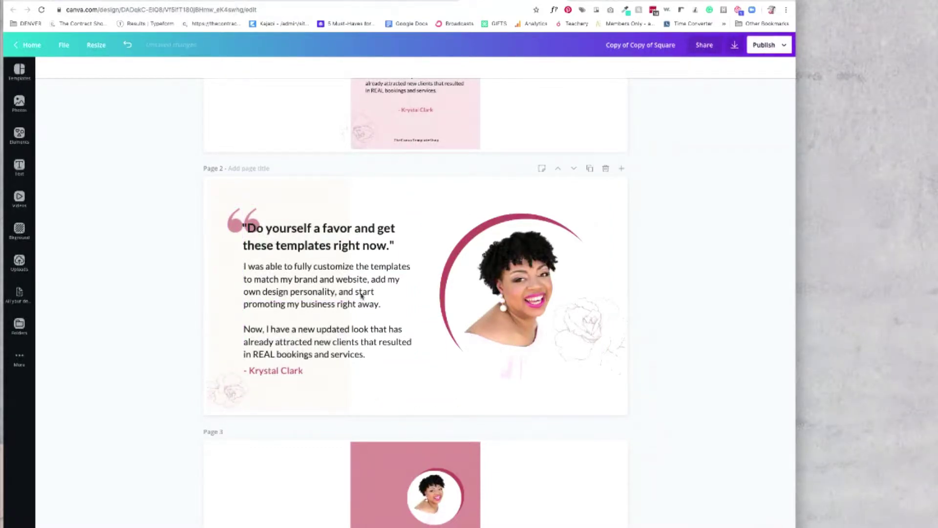
Duplicate the quote testimonial with a light pink background and move a page in the order.
key(ctrl+minus)
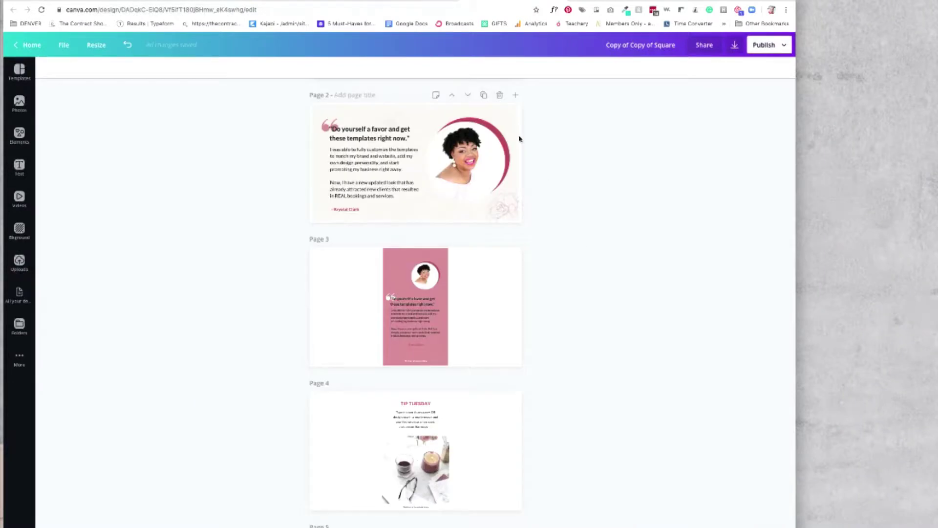
click(484, 95)
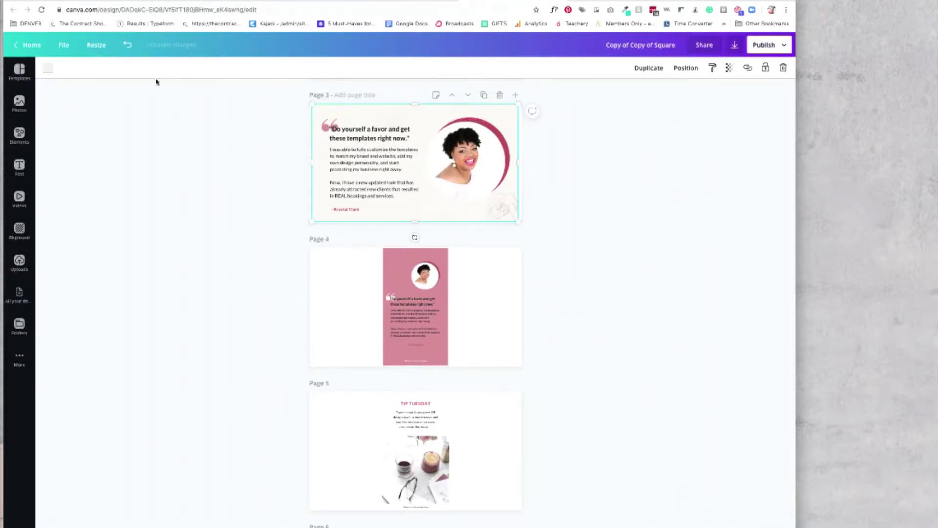
click(50, 69)
click(101, 166)
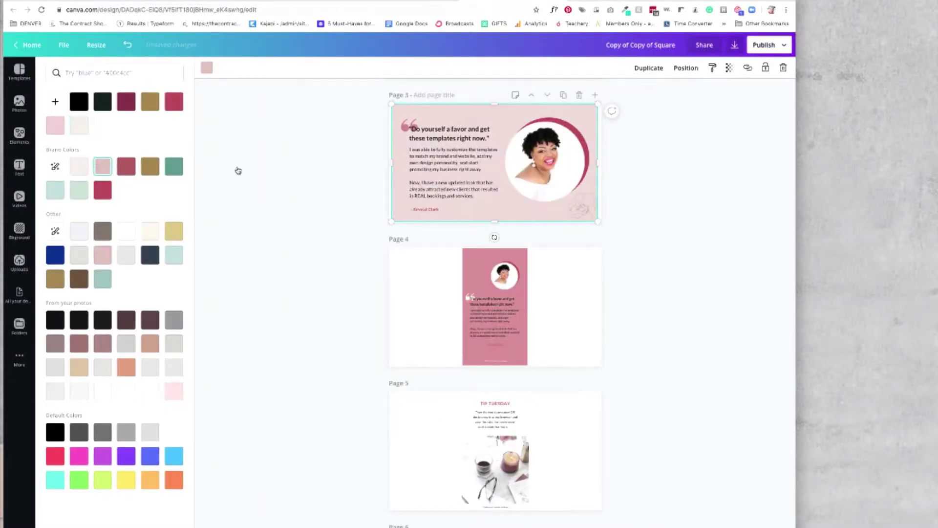
drag(496, 106, 424, 237)
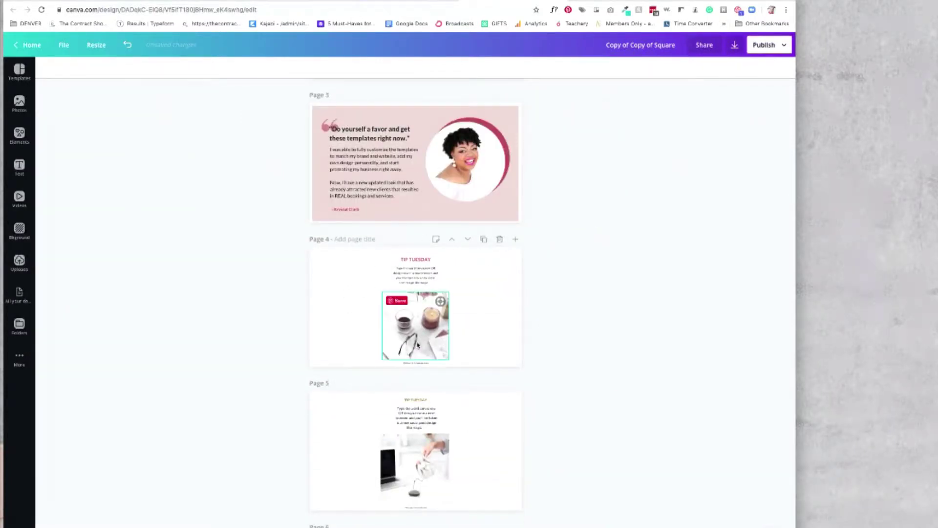
Restore the image-left Tip Tuesday layout, narrow the body text, and enlarge the photo to fill the left half.
click(397, 118)
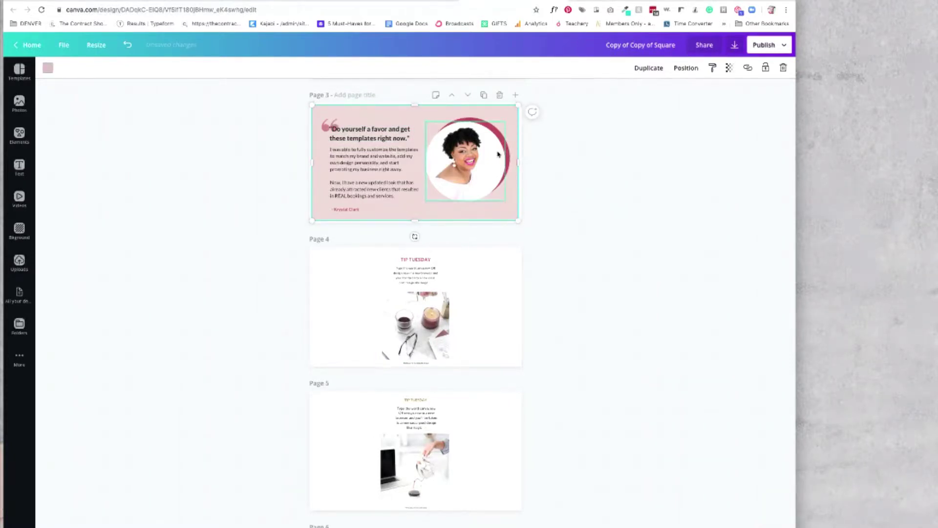
key(ctrl+z)
key(ctrl+z)
key(ctrl+z)
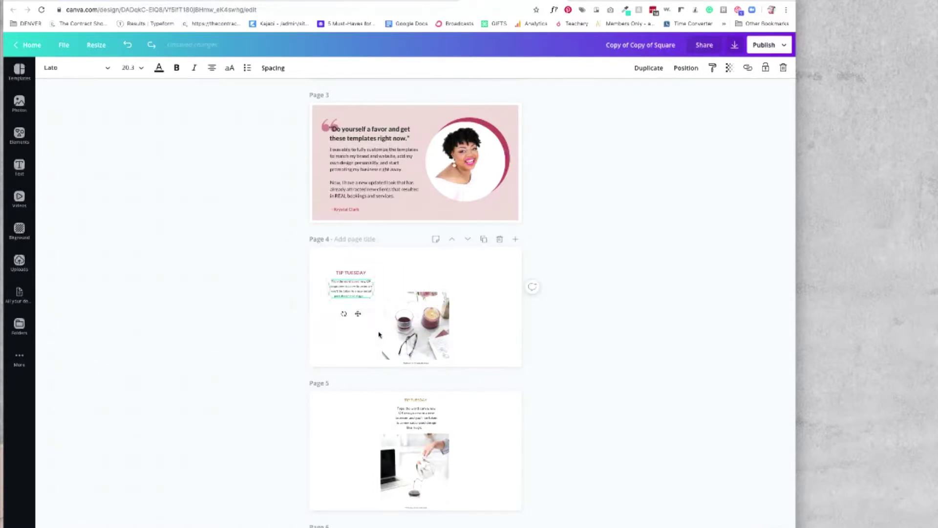
key(ctrl+shift+z)
key(ctrl+shift+z)
key(ctrl+shift+z)
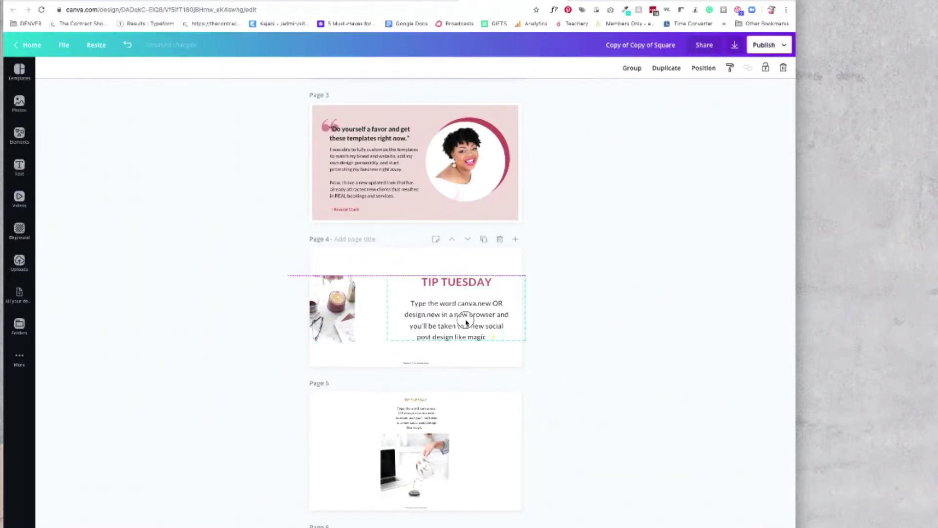
click(466, 322)
drag(525, 315, 510, 318)
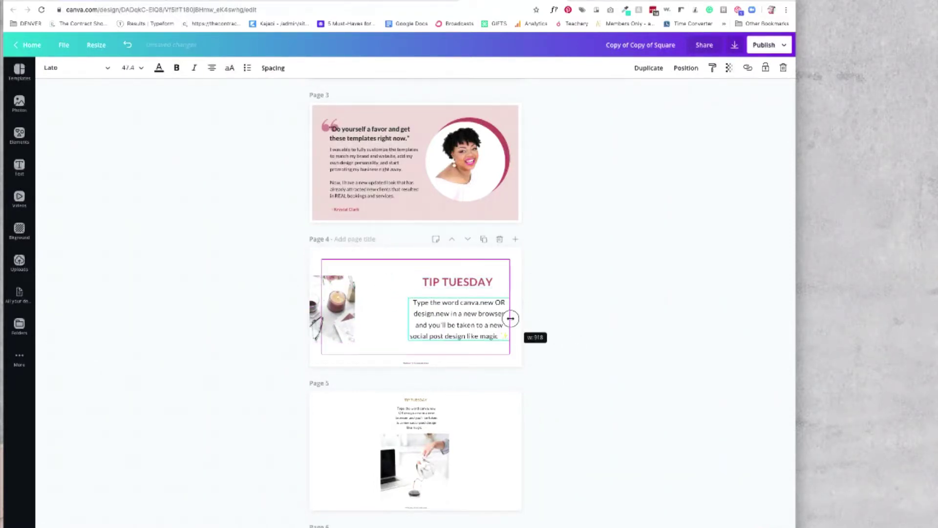
click(342, 283)
drag(373, 314, 464, 353)
Give the Tip Tuesday body text a larger font size.
click(461, 312)
click(132, 68)
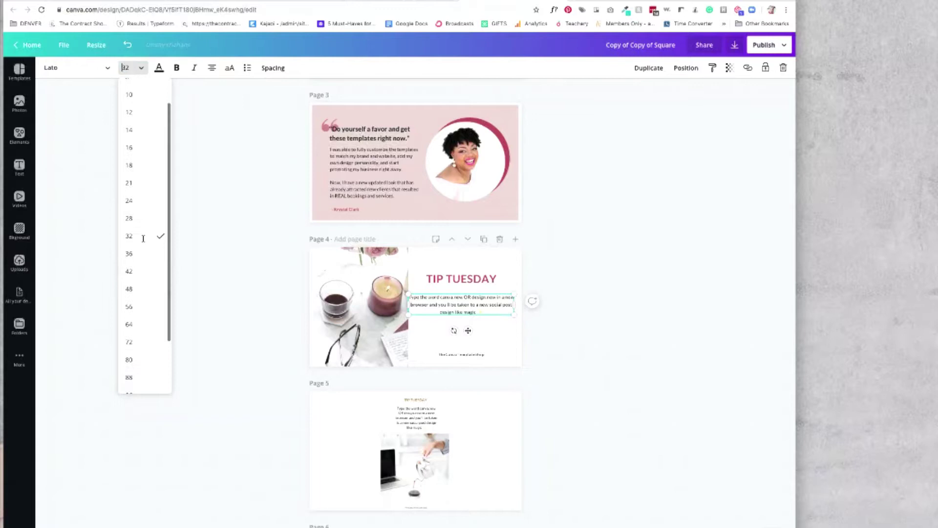
click(143, 238)
click(132, 68)
Duplicate the Tip Tuesday page with photo right, text left, and a different photo.
click(131, 290)
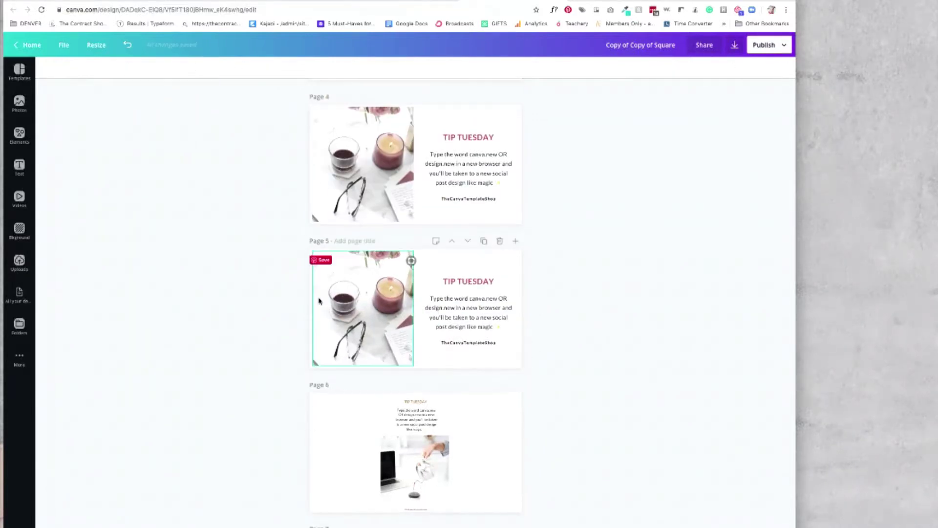
drag(468, 293, 482, 264)
click(374, 264)
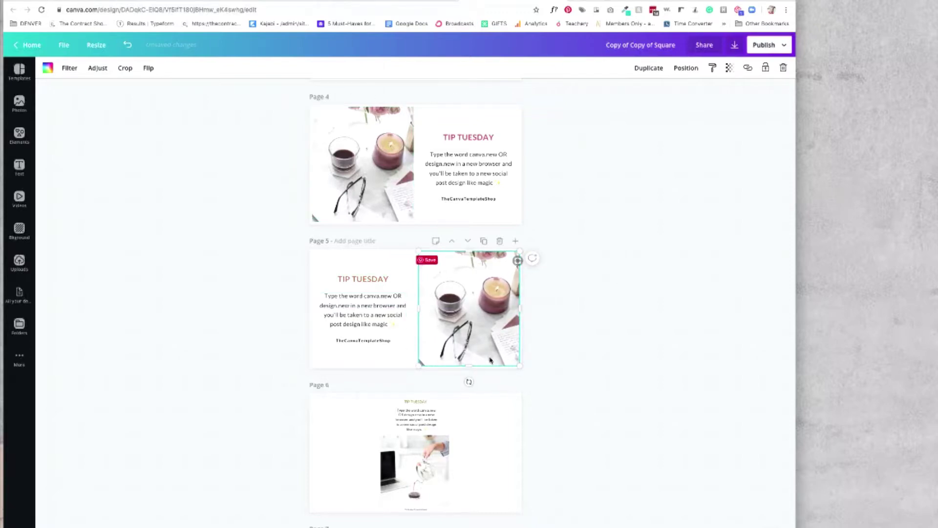
click(19, 325)
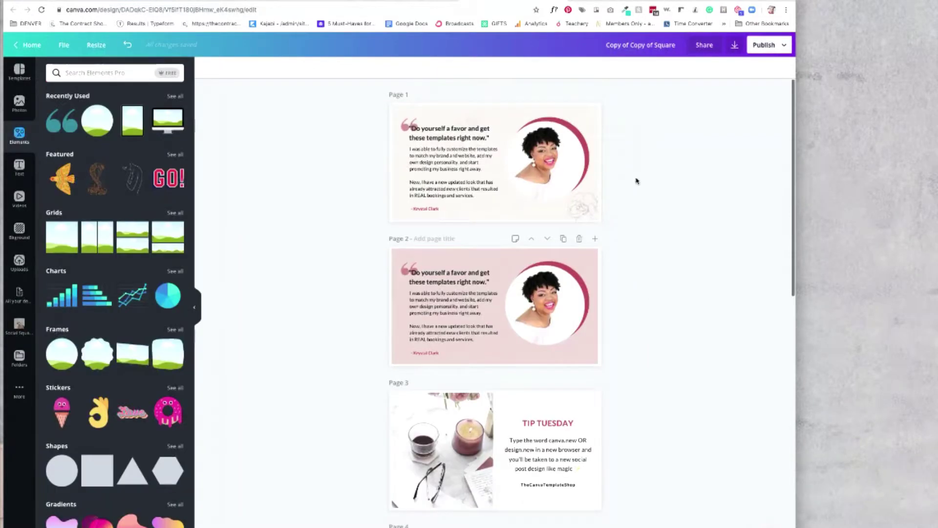
Adjust the new photo's crop and set the title to Playfair Display without bold.
scroll(555, 382, down, 2)
scroll(555, 383, down, 6)
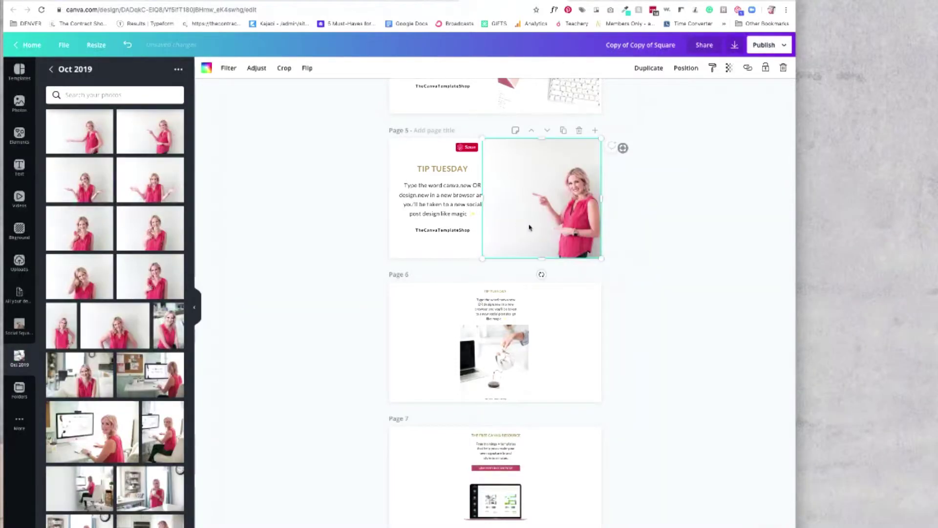
double_click(528, 226)
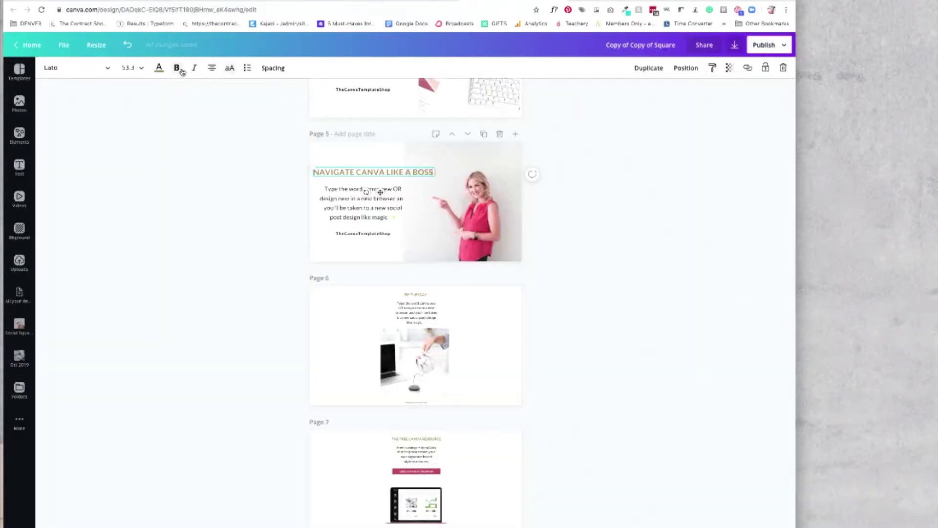
click(158, 67)
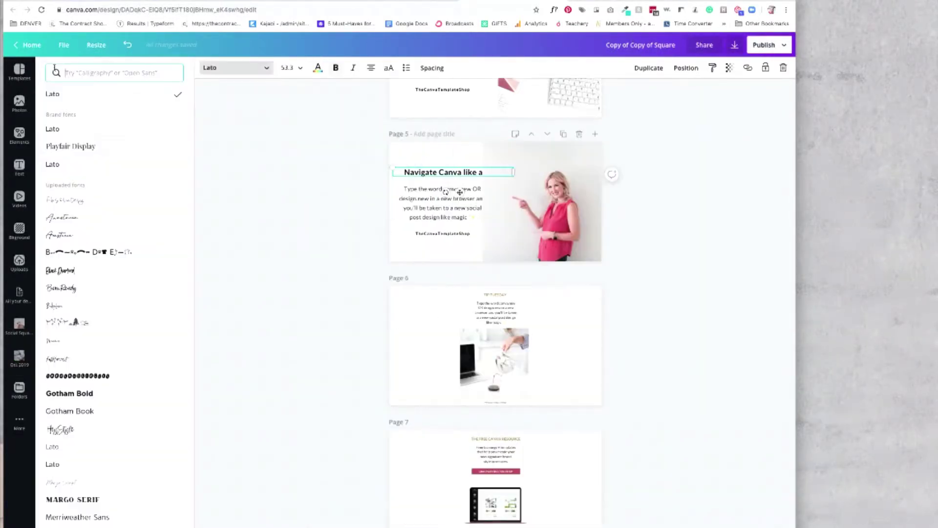
click(70, 146)
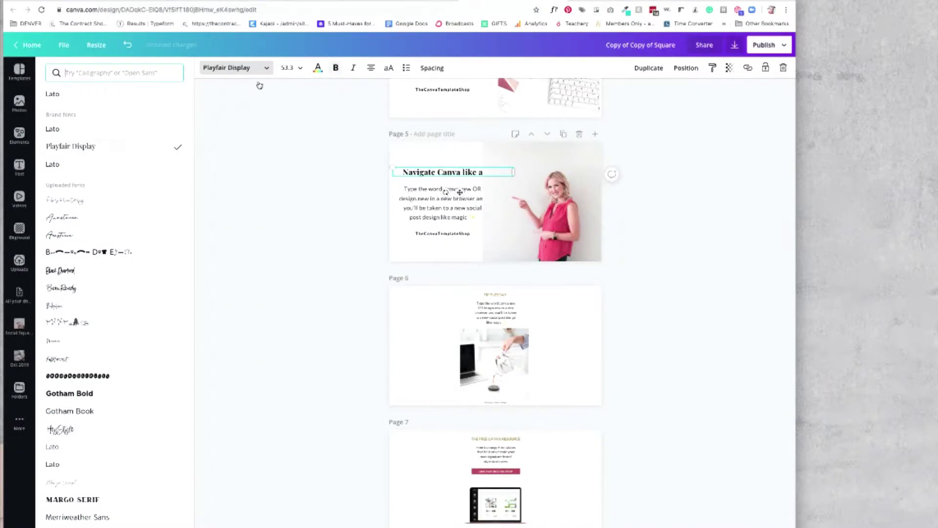
click(336, 67)
click(319, 171)
Nudge the body text into alignment with the title.
click(358, 180)
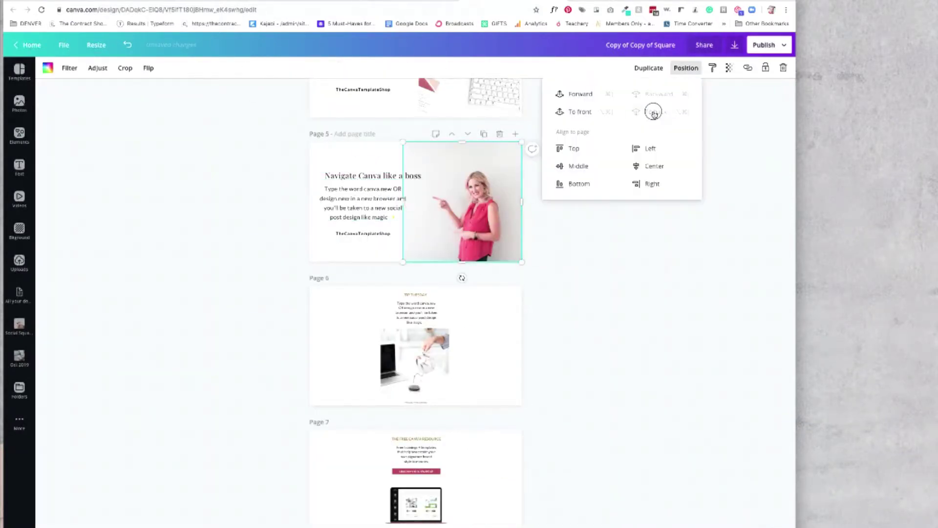
click(605, 270)
click(393, 201)
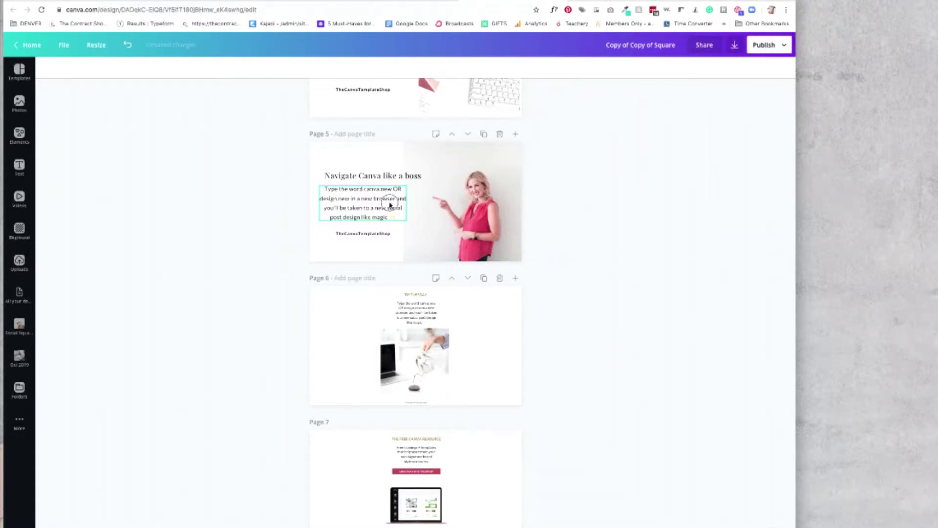
drag(390, 204, 398, 204)
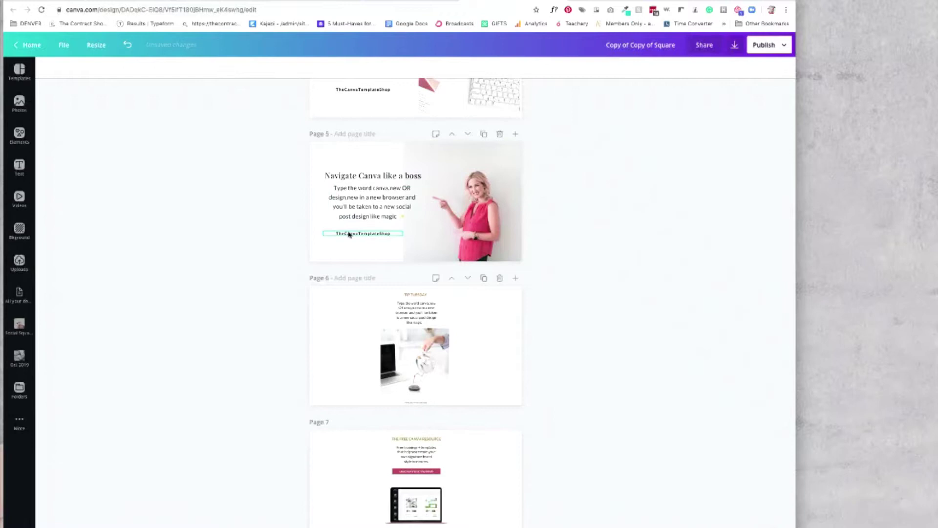
Add a brand-pink rectangle bar centred behind the TheCanvaTemplateShop footer text.
click(356, 233)
key(r)
drag(326, 152, 331, 227)
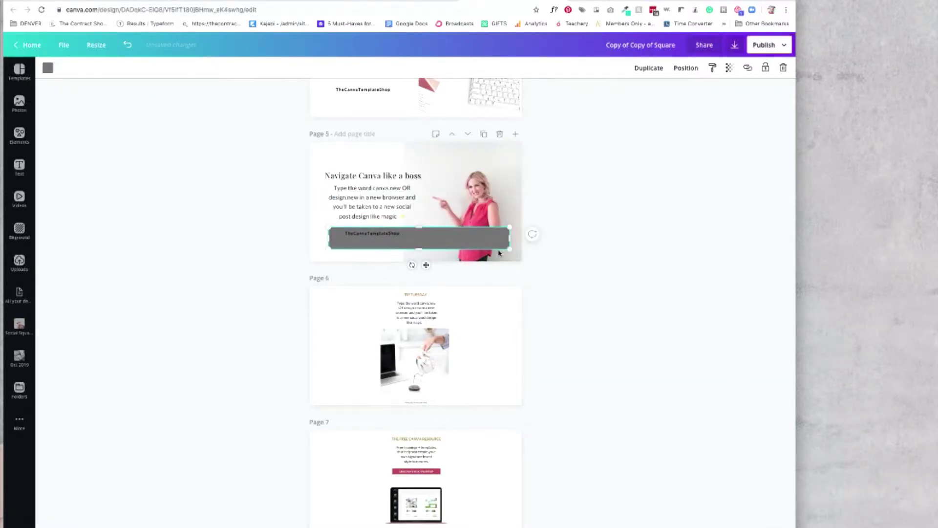
drag(512, 249, 412, 239)
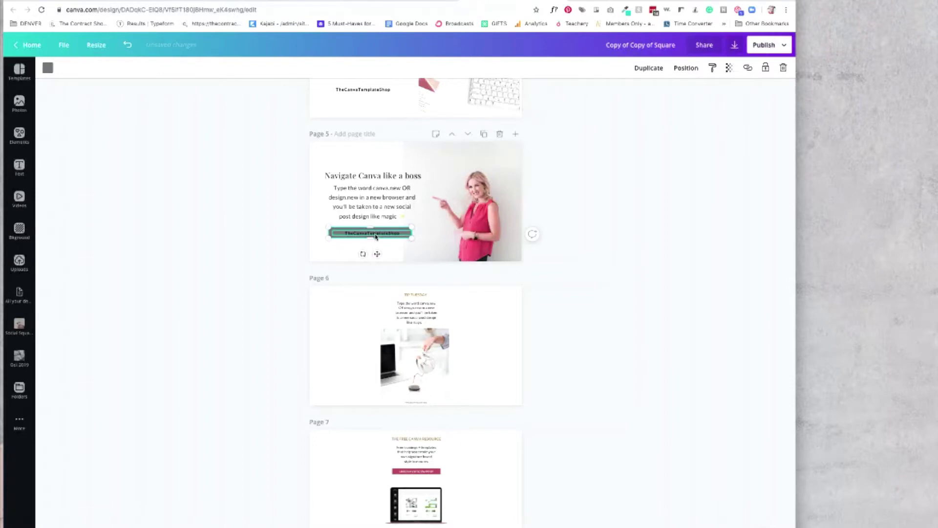
click(47, 68)
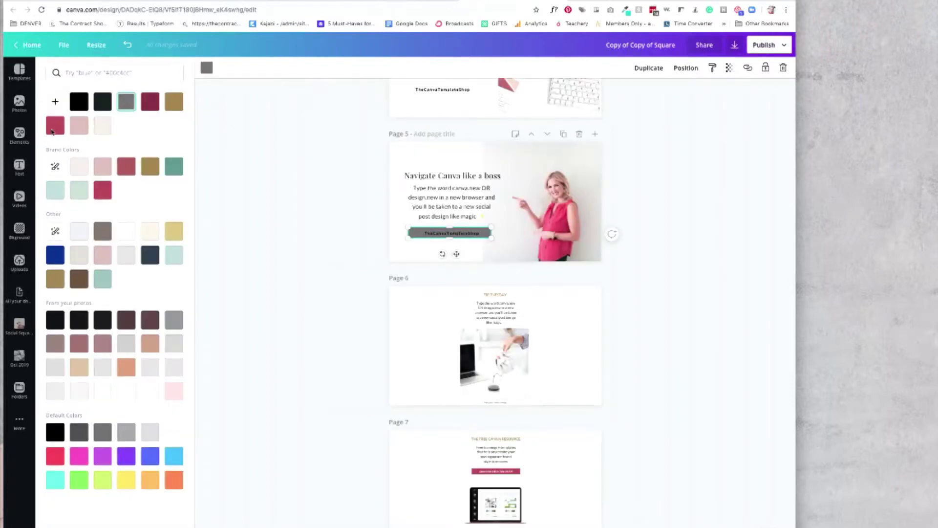
click(55, 126)
click(294, 203)
click(384, 233)
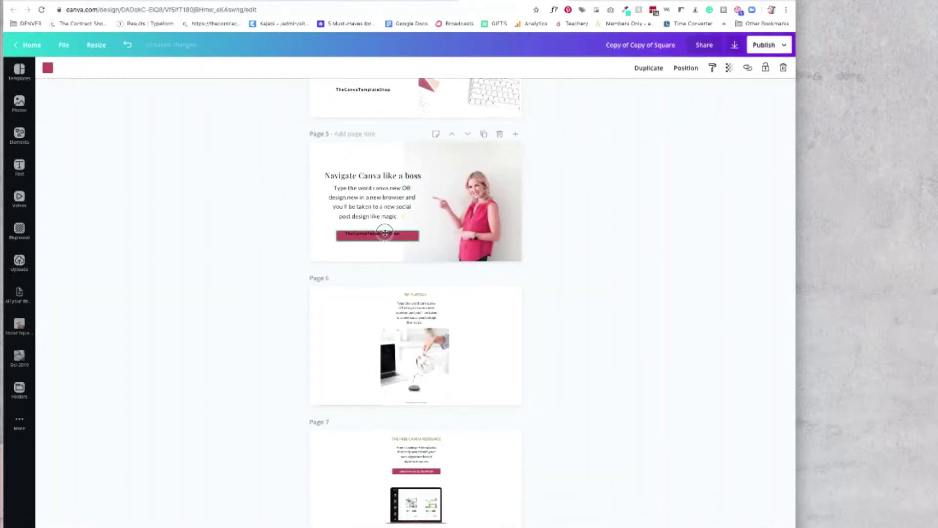
drag(385, 233, 377, 234)
Make the TheCanvaTemplateShop footer text on the pink bar white.
click(377, 235)
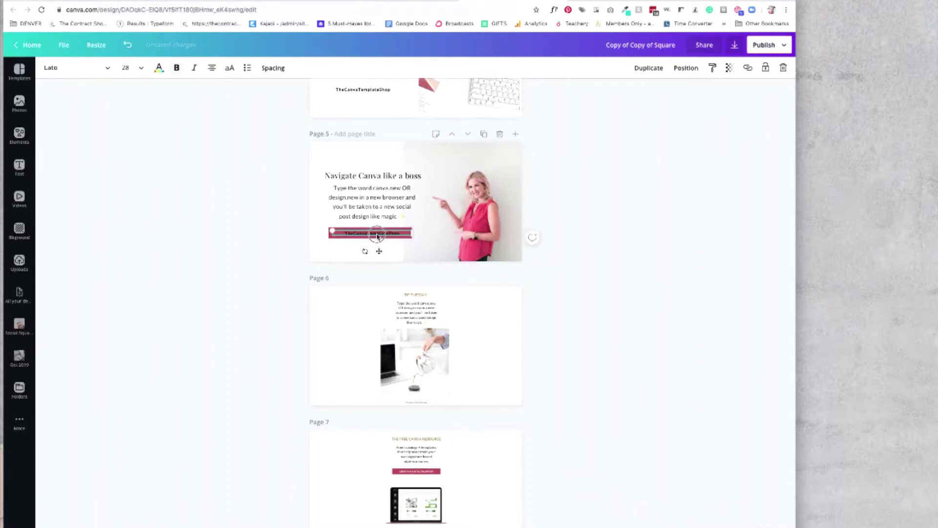
key(Escape)
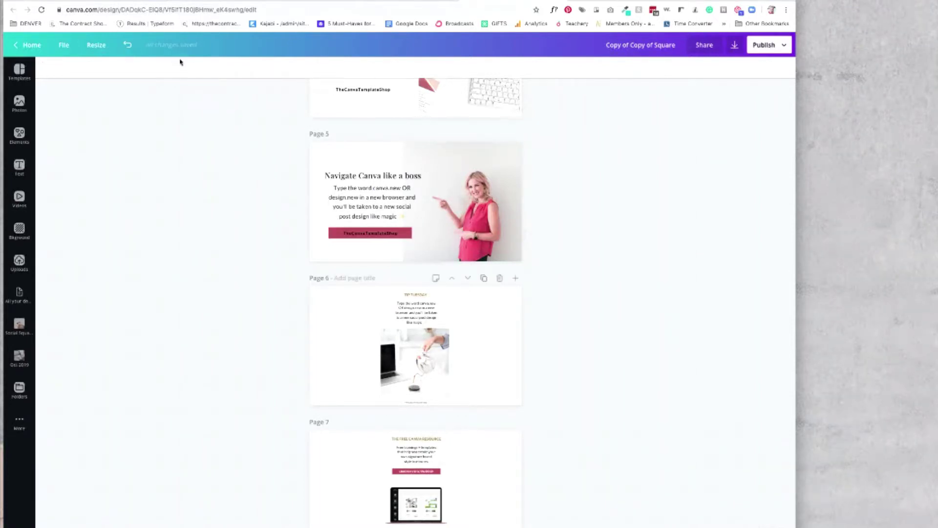
click(357, 234)
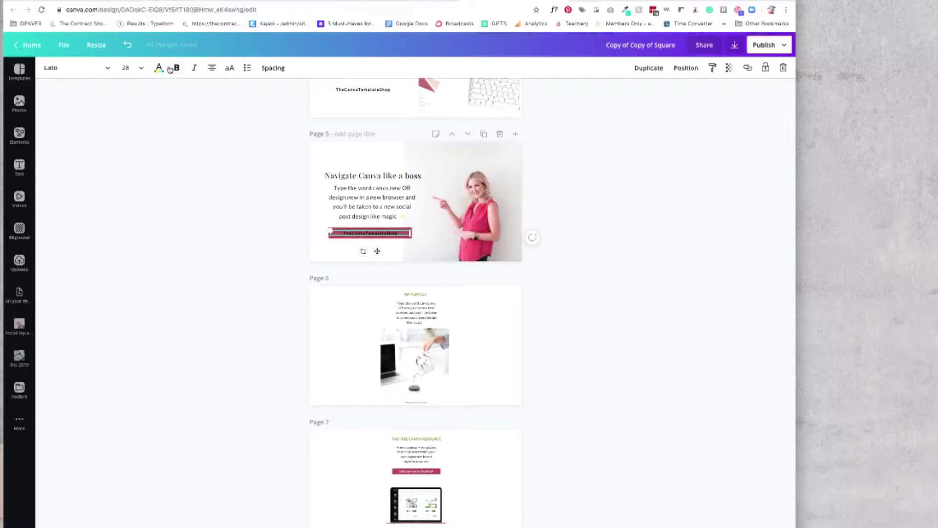
click(159, 69)
click(634, 252)
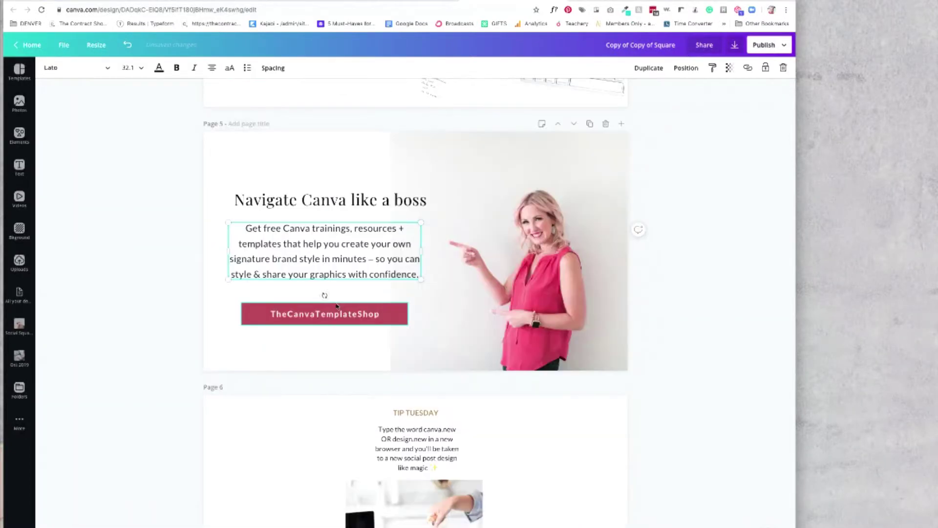
Select the TheCanvaTemplateShop button text, then the browser address bar for a new website.
click(330, 308)
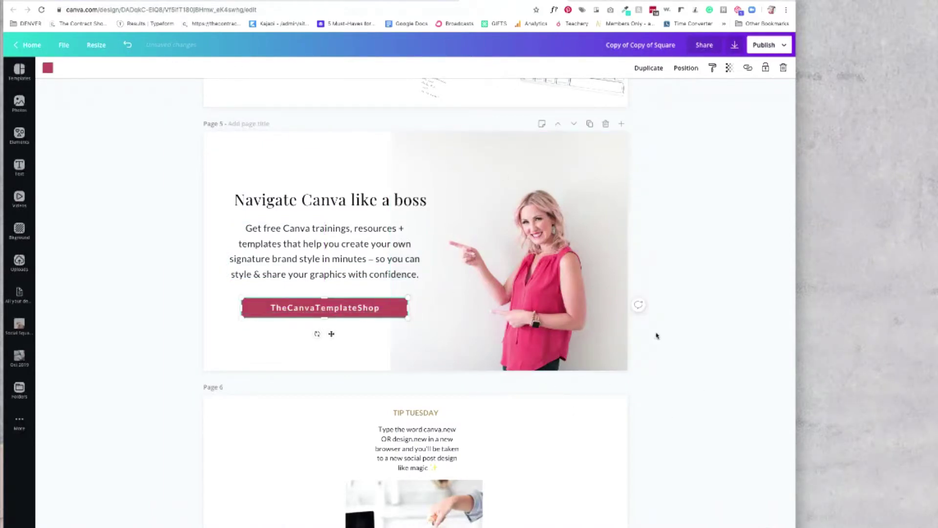
scroll(415, 215, down, 2)
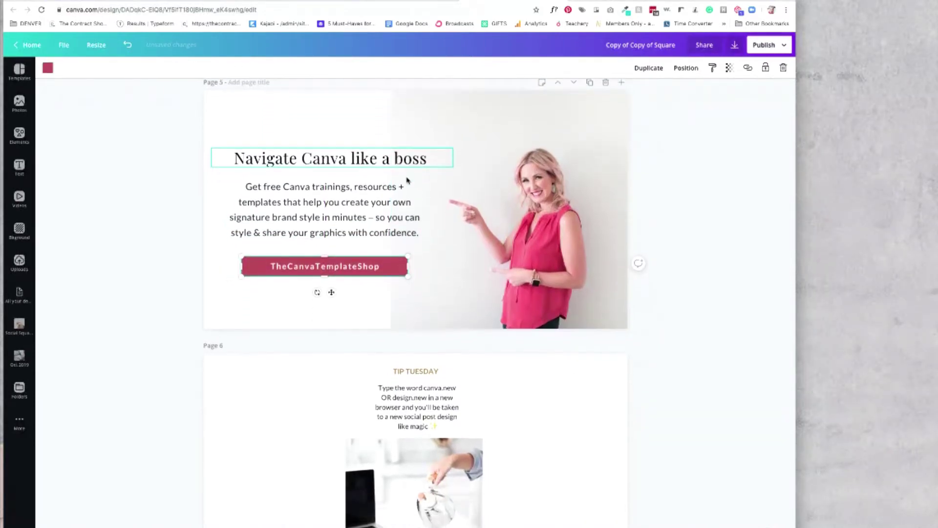
scroll(408, 181, up, 2)
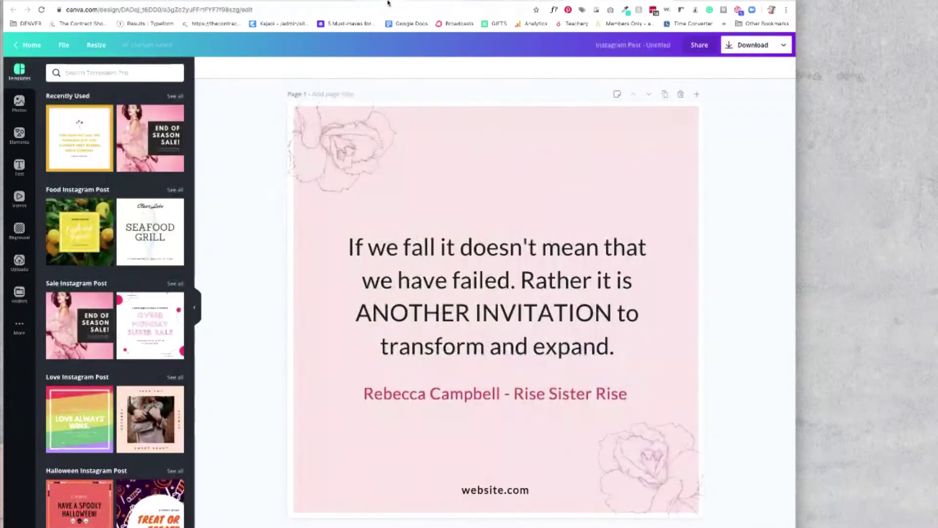
click(377, 11)
Load nicholettestyles.com and select the Canva 101 heading and paragraph.
text(nicholettestyles.com)
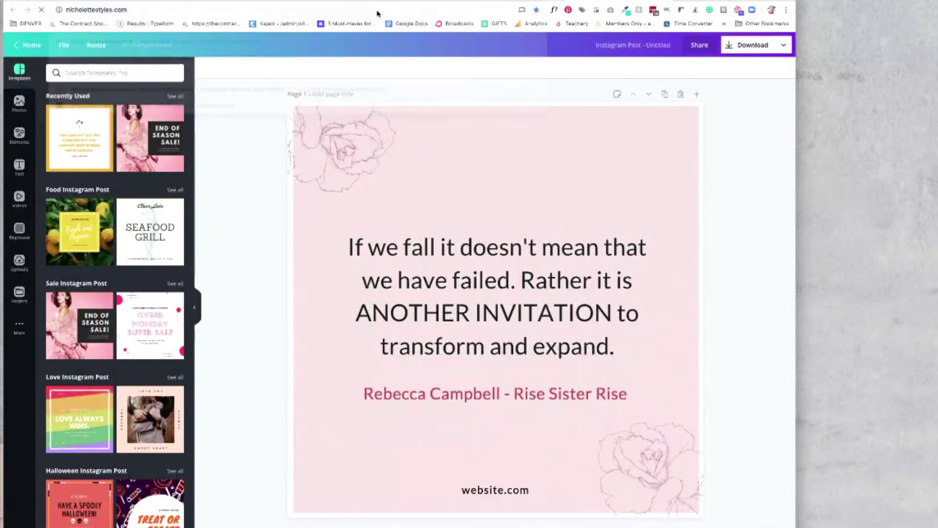
key(Return)
scroll(407, 202, down, 3)
drag(406, 201, 664, 373)
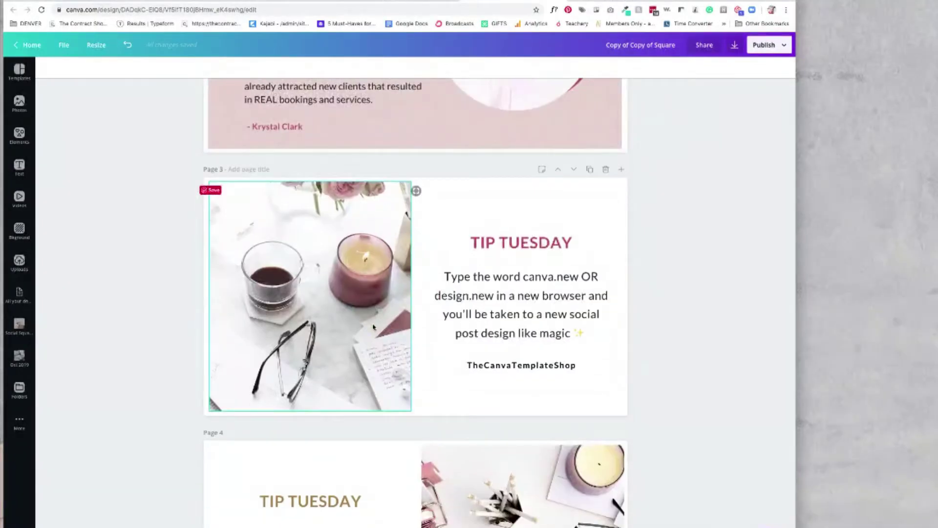
scroll(373, 325, up, 2)
scroll(375, 327, down, 10)
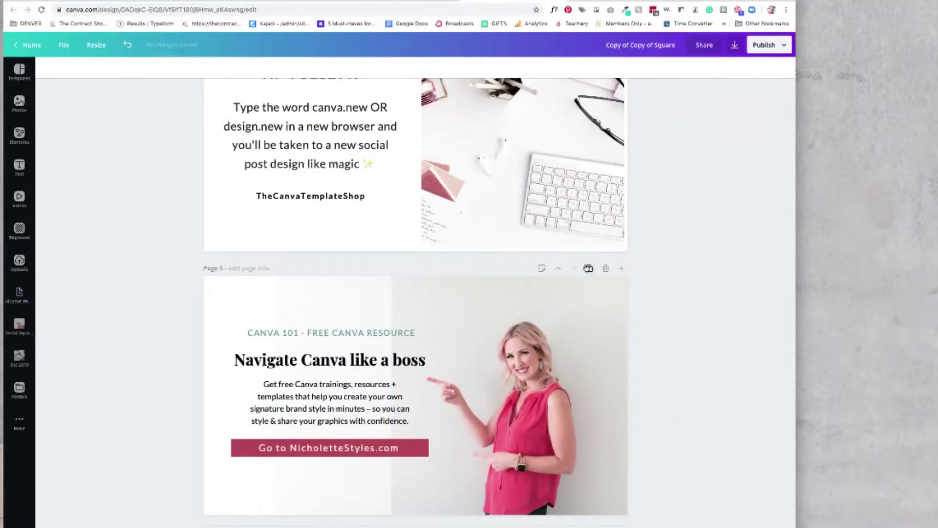
Duplicate the 'Navigate Canva like a boss' page as page 6, removing a pasted sky-and-hills image.
click(588, 268)
key(ctrl+v)
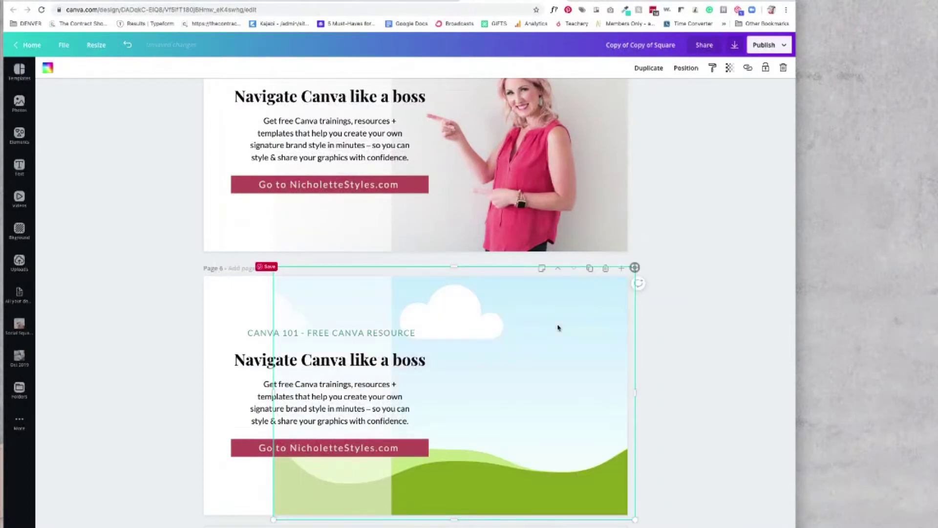
key(Delete)
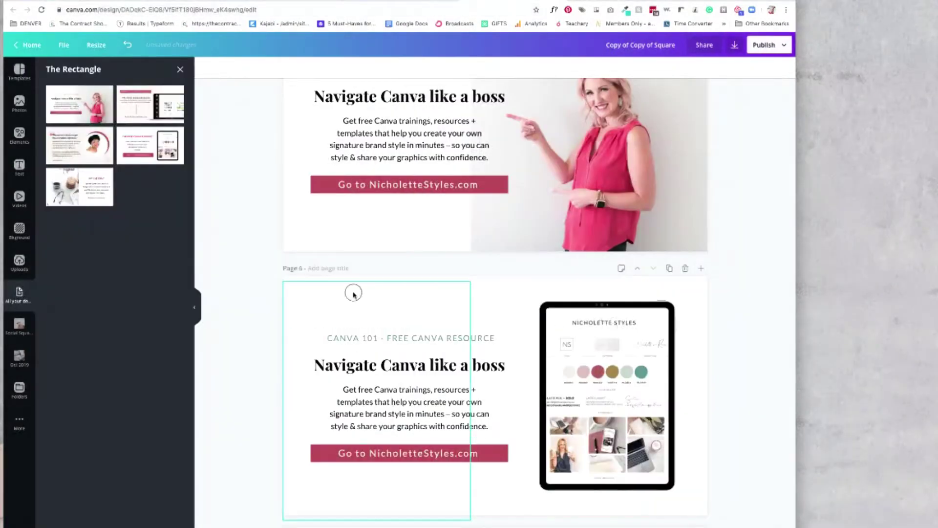
click(351, 294)
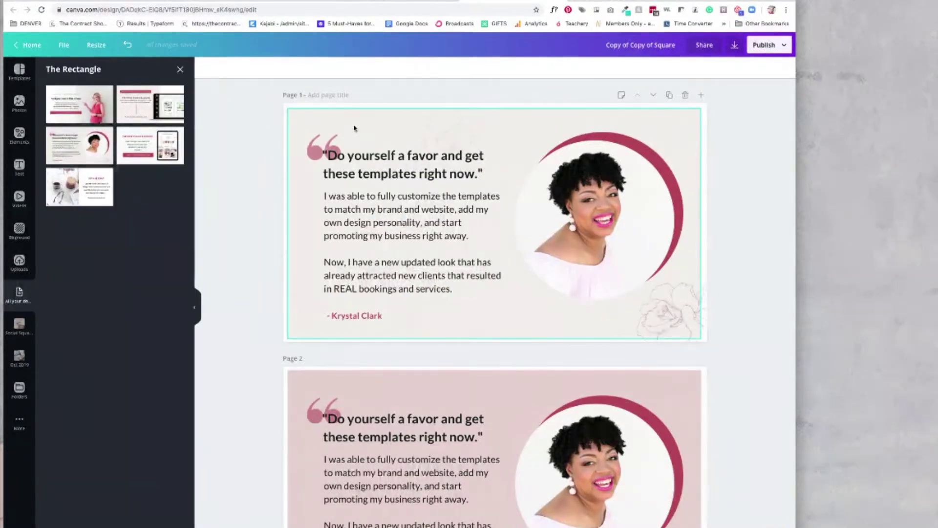
scroll(354, 128, down, 15)
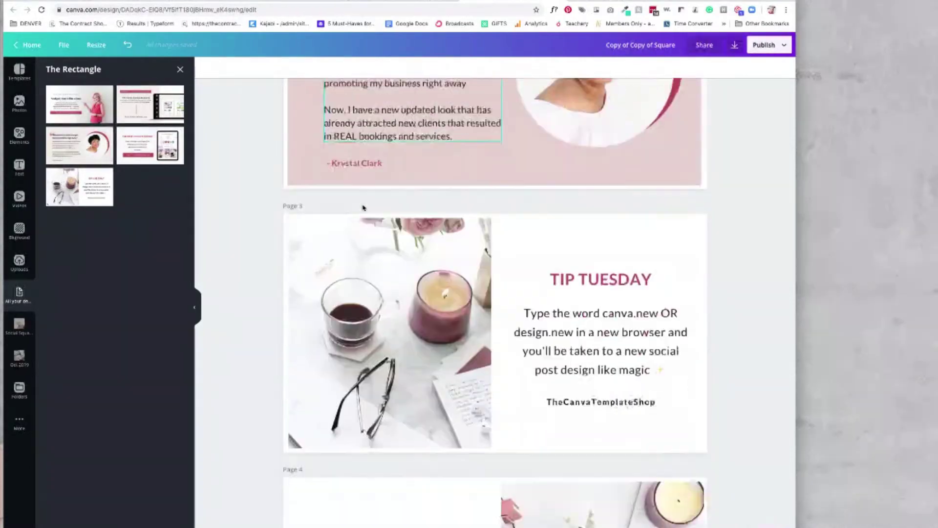
scroll(363, 208, up, 7)
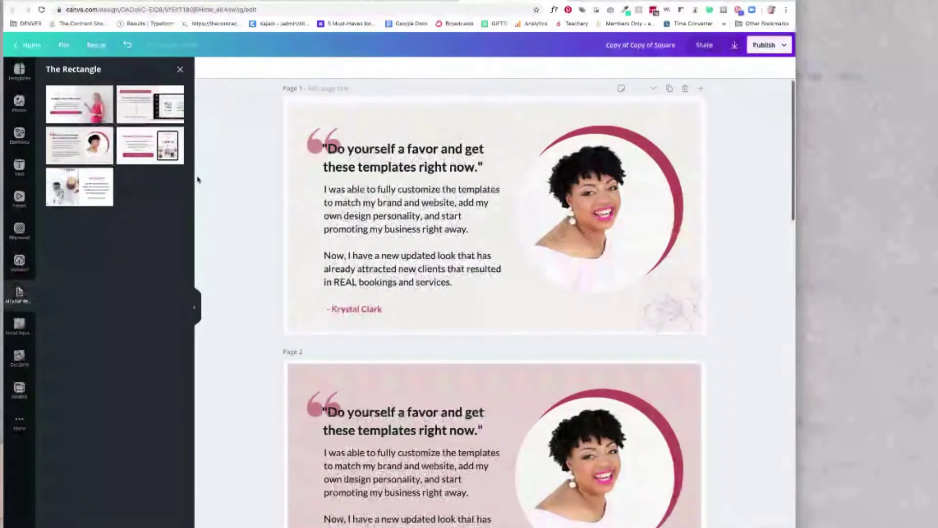
Make a Facebook Cover-size copy of the designs and zoom out to see every page.
click(96, 44)
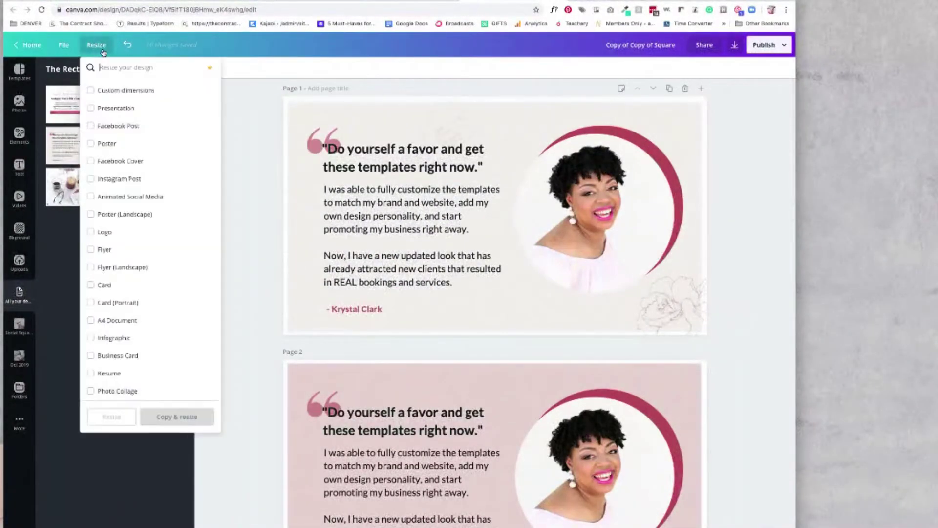
click(132, 161)
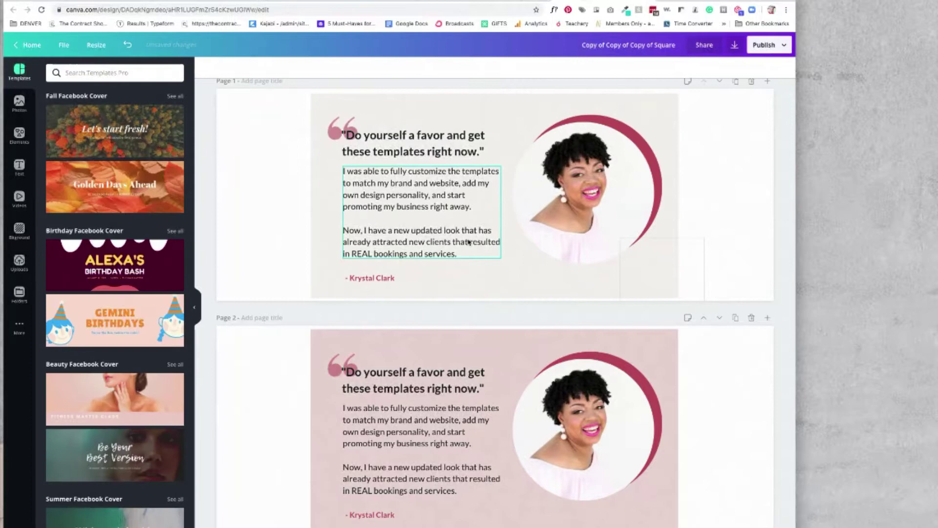
click(703, 523)
click(694, 464)
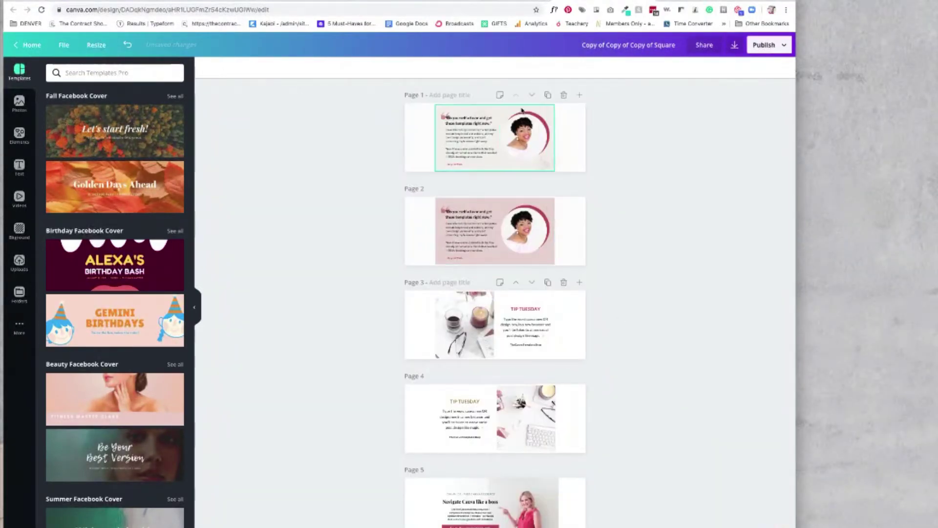
On page 1, reposition the body text, stretch the photo, and swap the portrait for the pointing-woman photo.
click(443, 145)
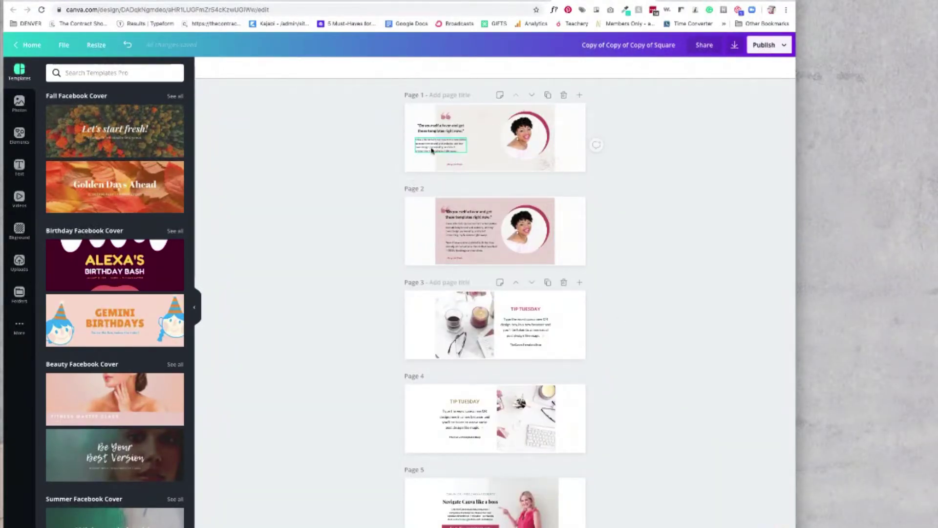
drag(433, 150, 409, 140)
click(446, 117)
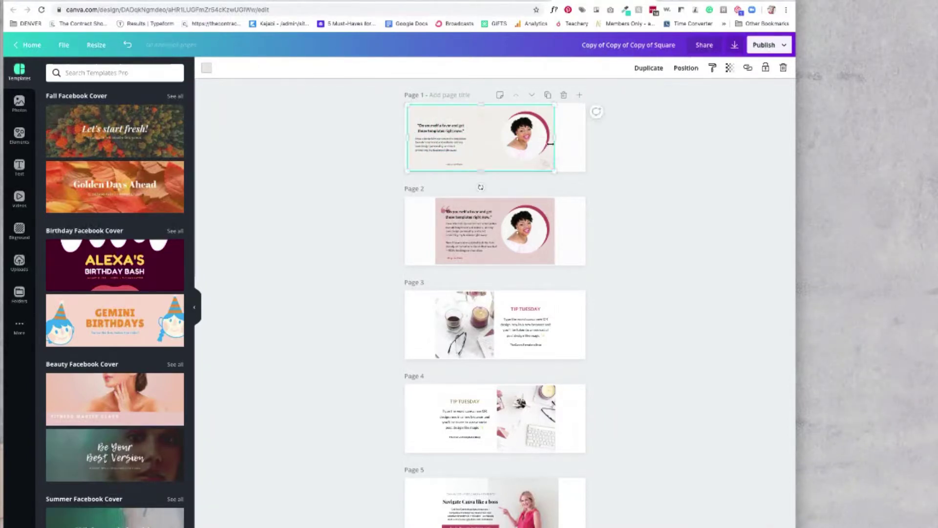
drag(554, 139, 581, 138)
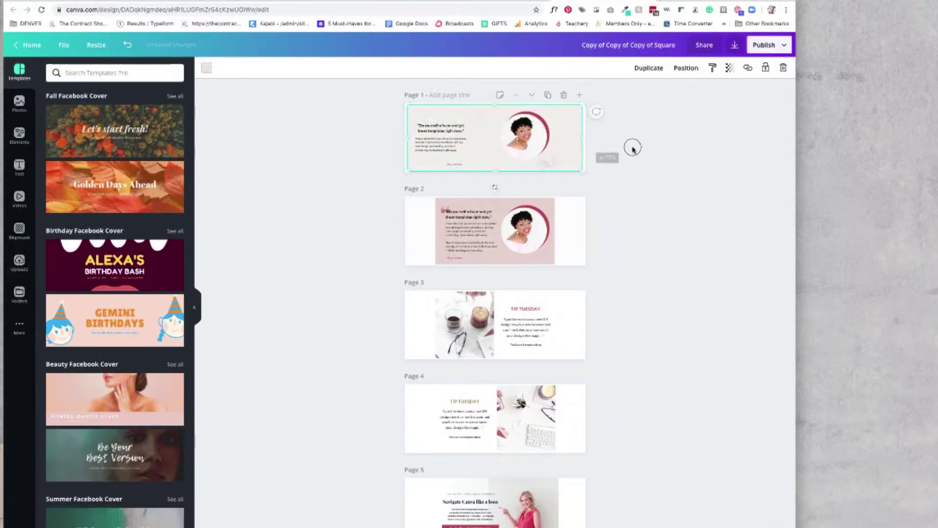
click(538, 143)
key(Delete)
key(Delete)
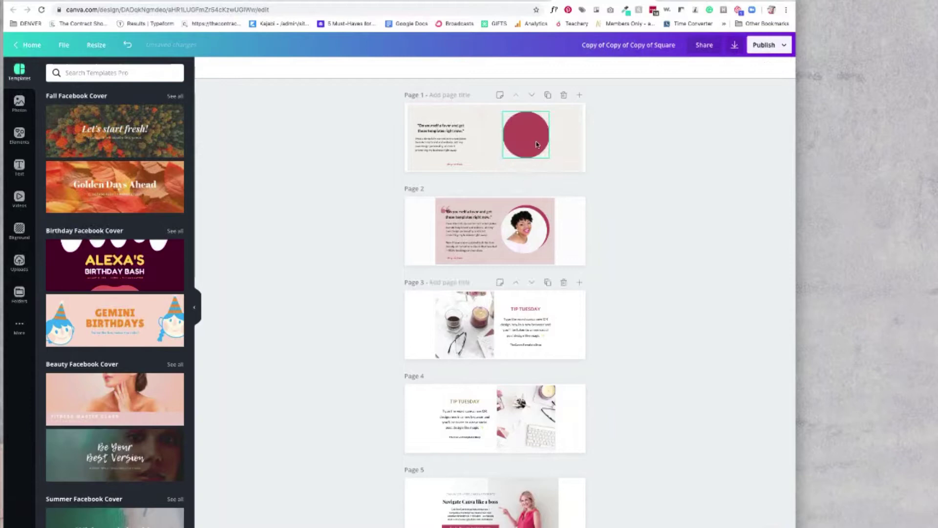
key(Delete)
key(ctrl+v)
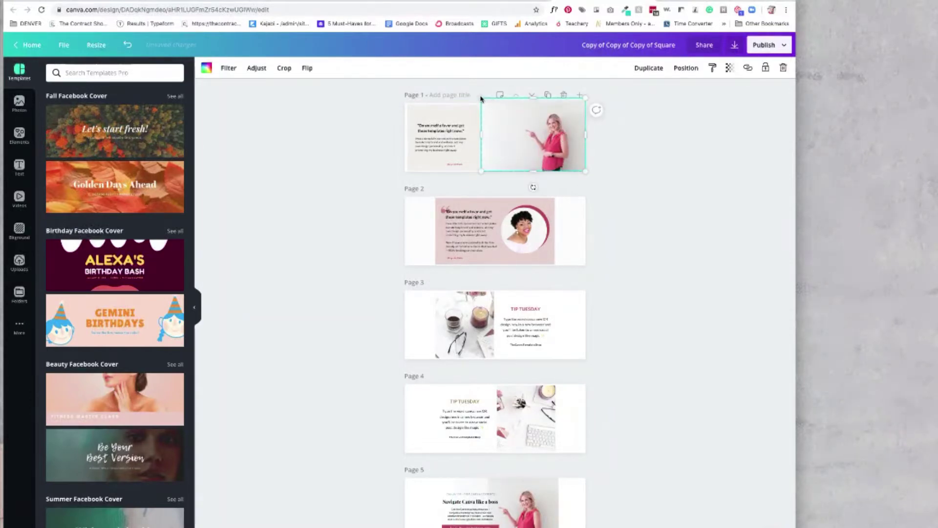
drag(484, 101, 455, 95)
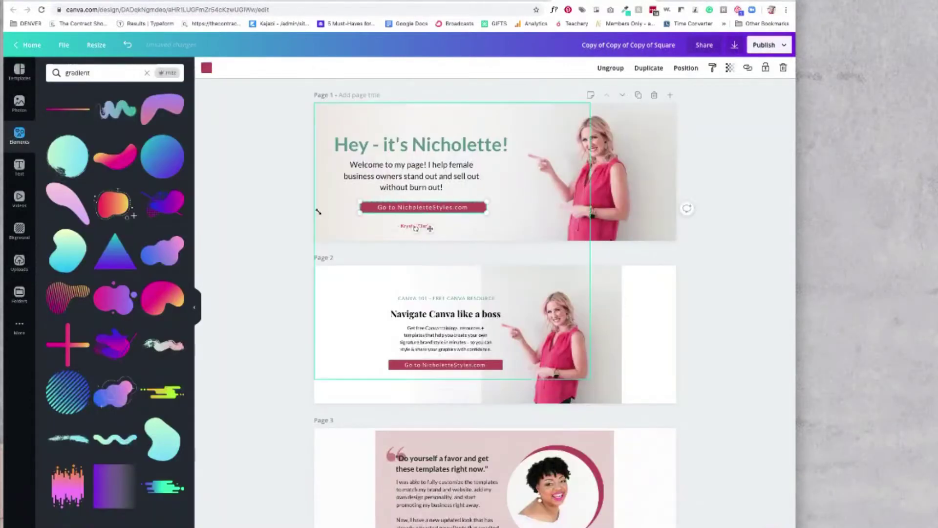
Change page 1's button wording to 'Learn more'.
click(415, 208)
drag(370, 207, 391, 207)
text(Learn more)
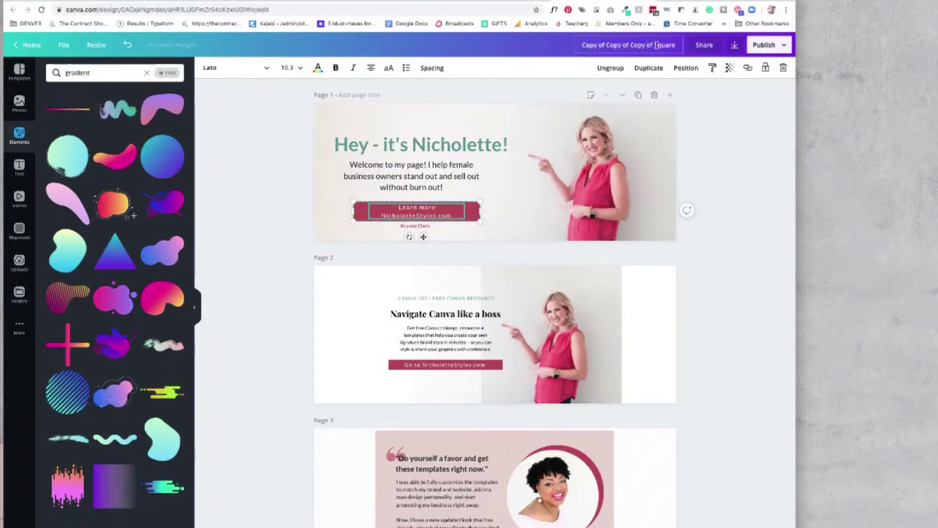
Rename the design to 'Banner'.
click(656, 45)
text(Banner)
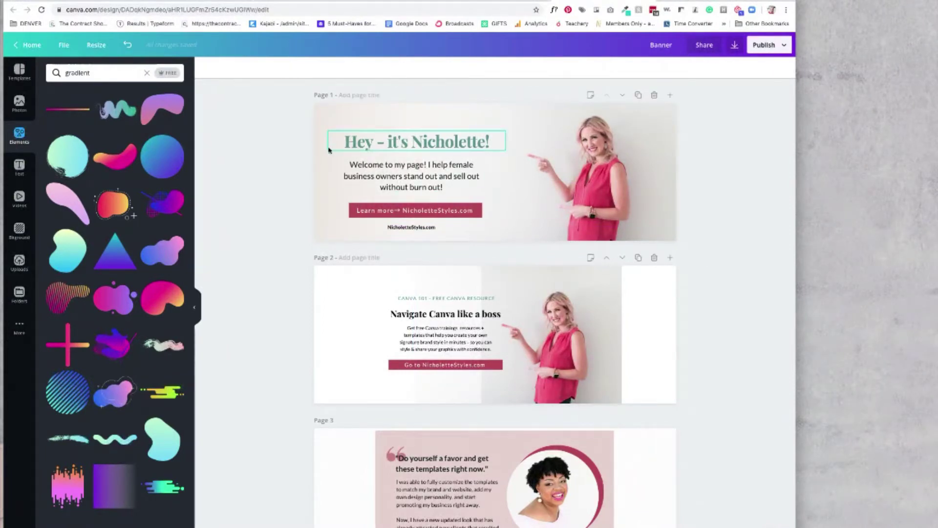
drag(329, 150, 419, 182)
click(722, 199)
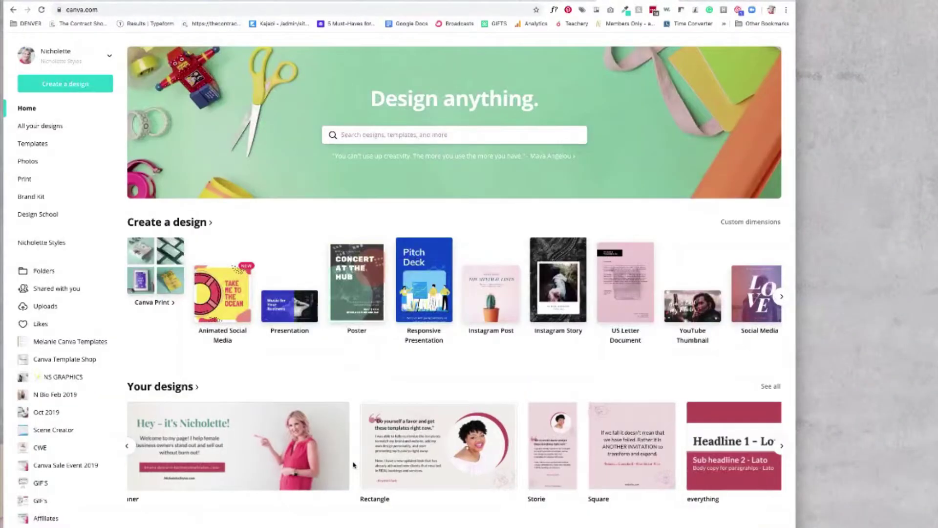
mouse_move(627, 488)
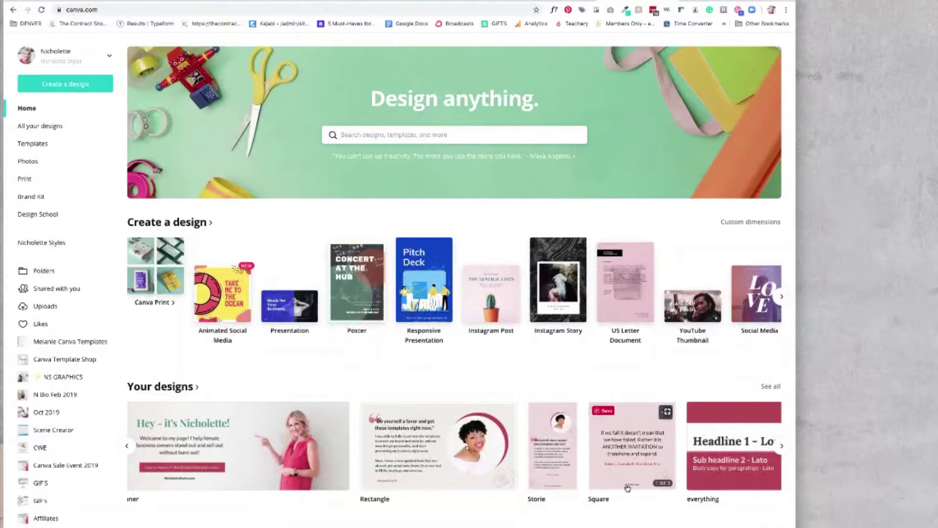
mouse_move(448, 431)
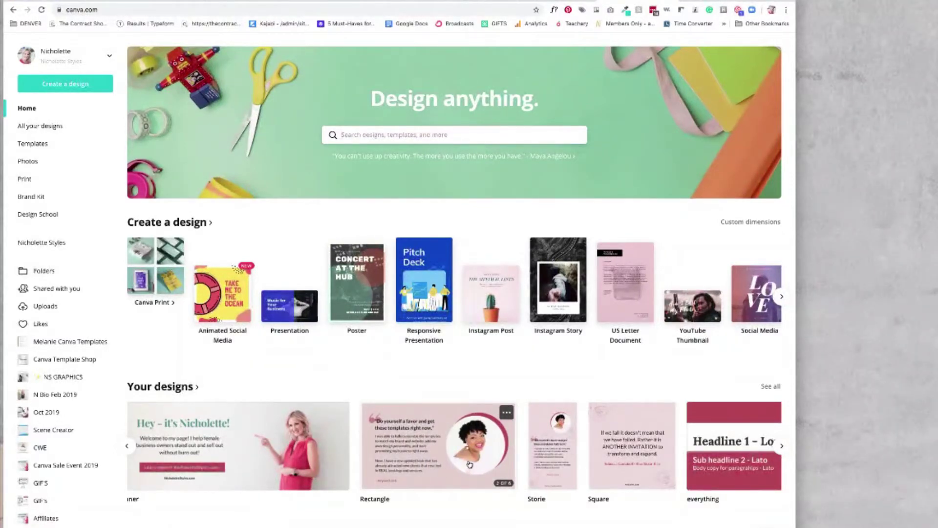
mouse_move(133, 501)
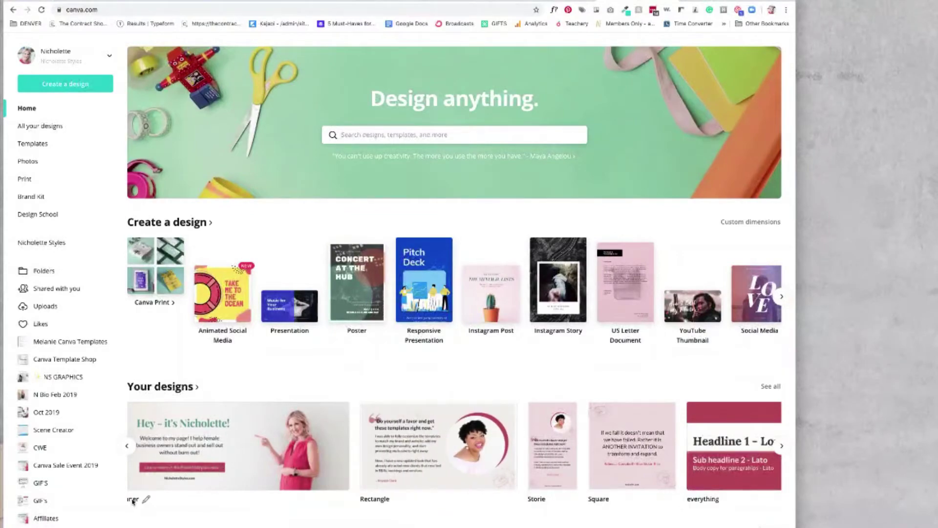
scroll(133, 501, left, 1)
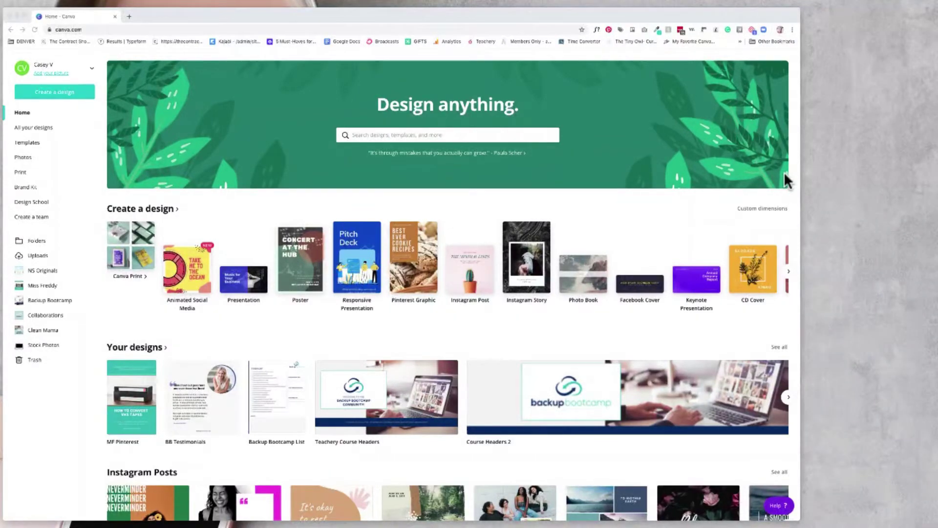
Browse the NS Originals folder, then return to the Home page.
click(45, 267)
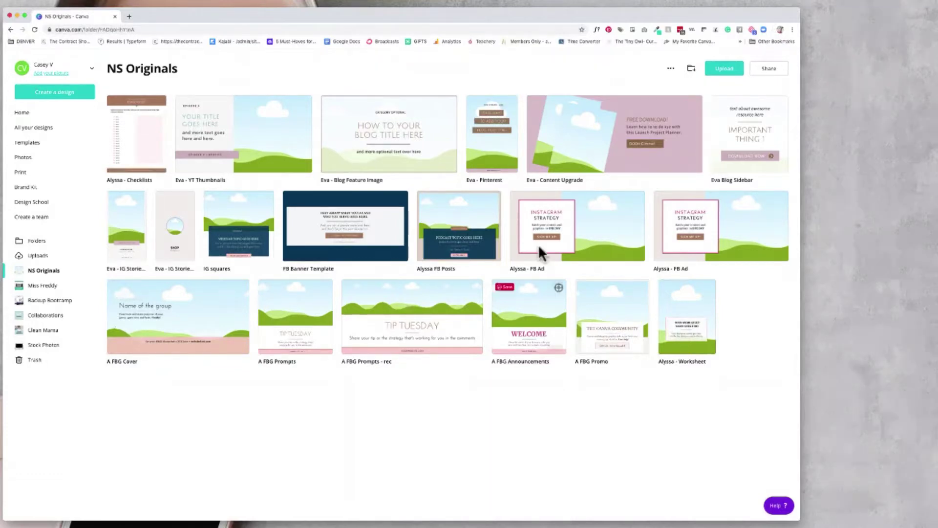
click(41, 118)
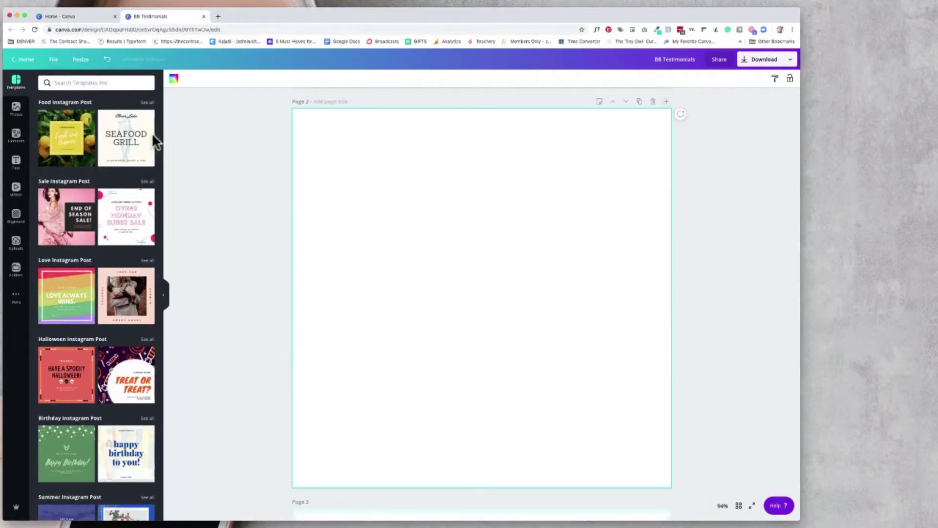
Fill blank page 2 with the NS Originals 'Name of person' template and delete the ambassador heading.
click(16, 271)
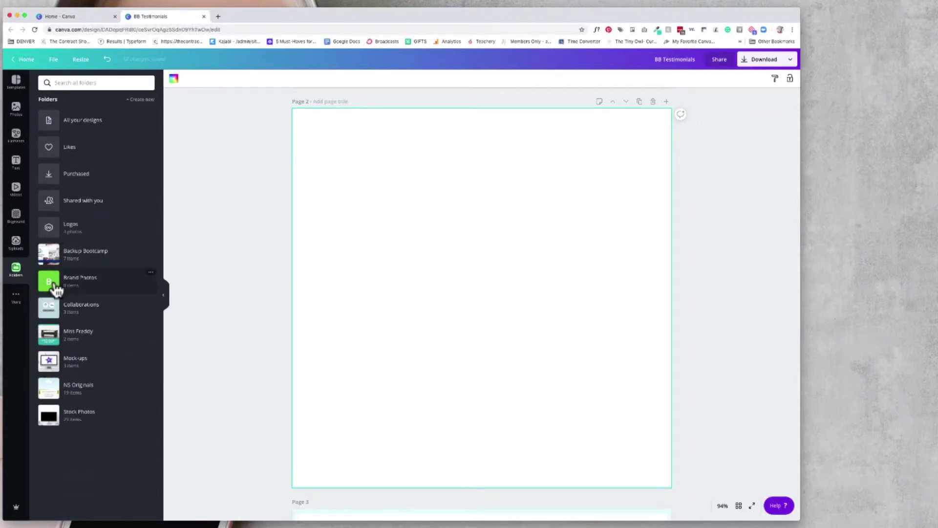
click(47, 388)
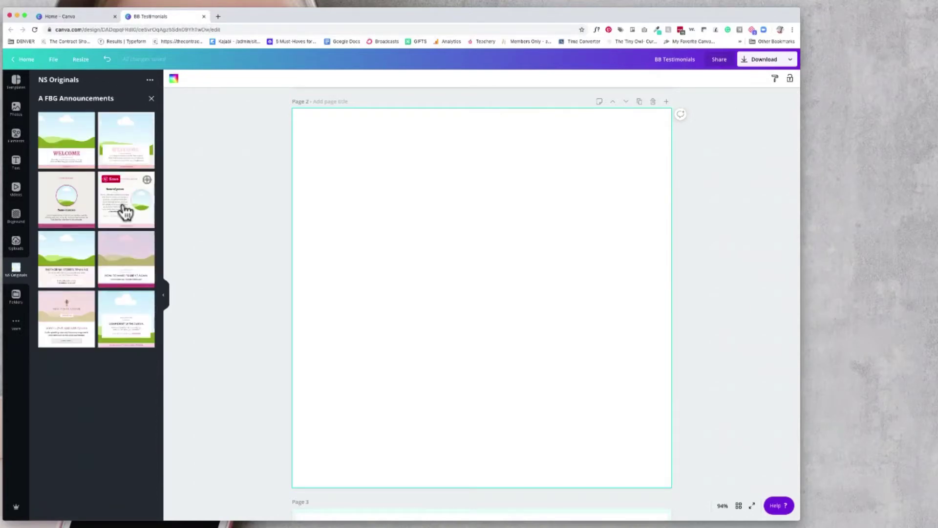
click(126, 211)
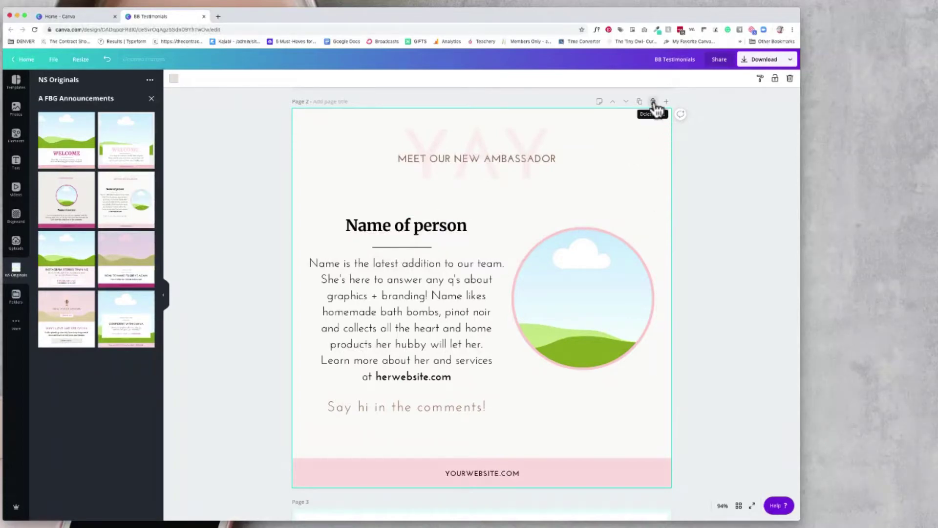
click(511, 156)
key(Delete)
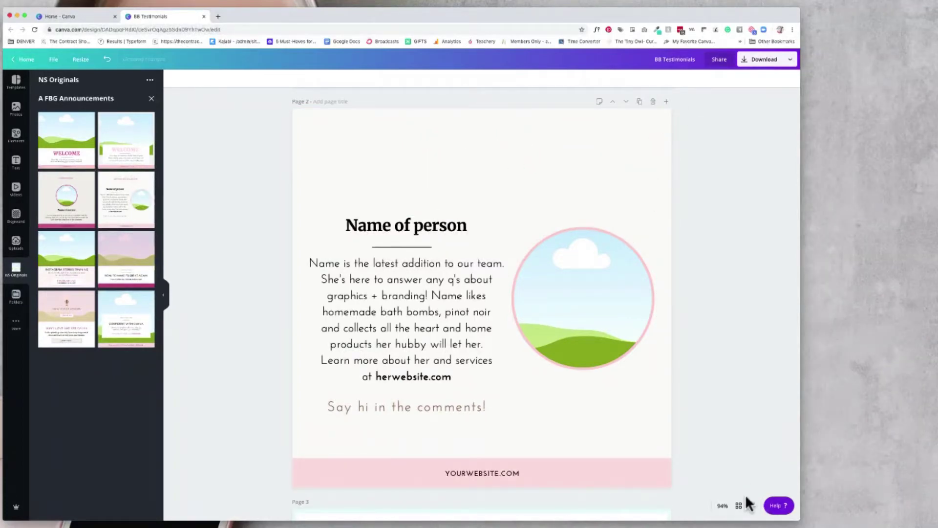
At 50% zoom, try moving the 'Say hi in the comments' line, then undo the page 2 edits.
click(722, 505)
click(717, 425)
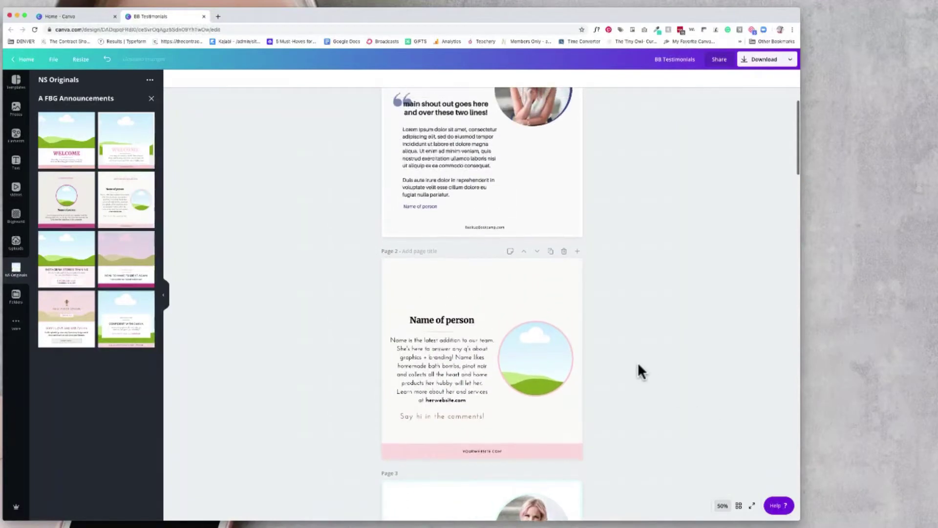
scroll(637, 362, up, 1)
key(ctrl+z)
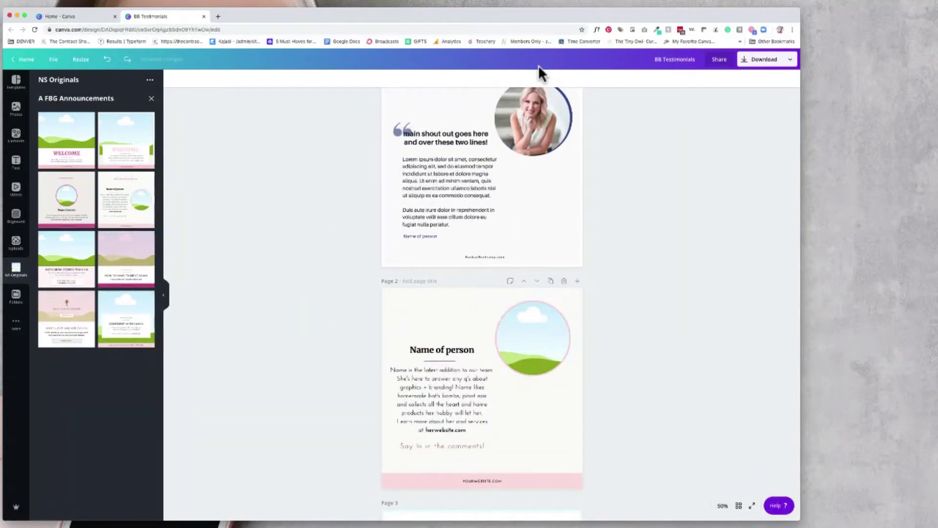
key(ctrl+shift+z)
click(316, 410)
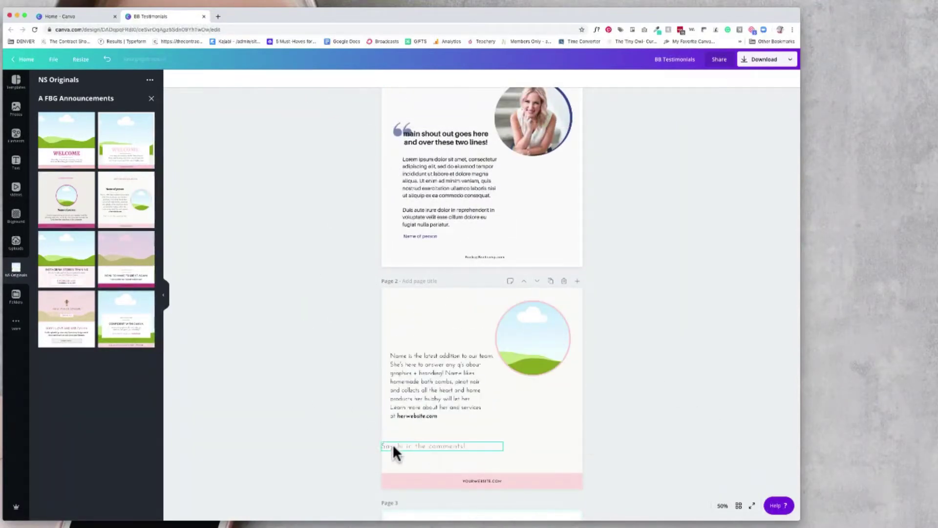
drag(391, 443, 417, 434)
key(ctrl+z)
key(ctrl+z)
key(ctrl+z)
key(ctrl+z)
key(ctrl+z)
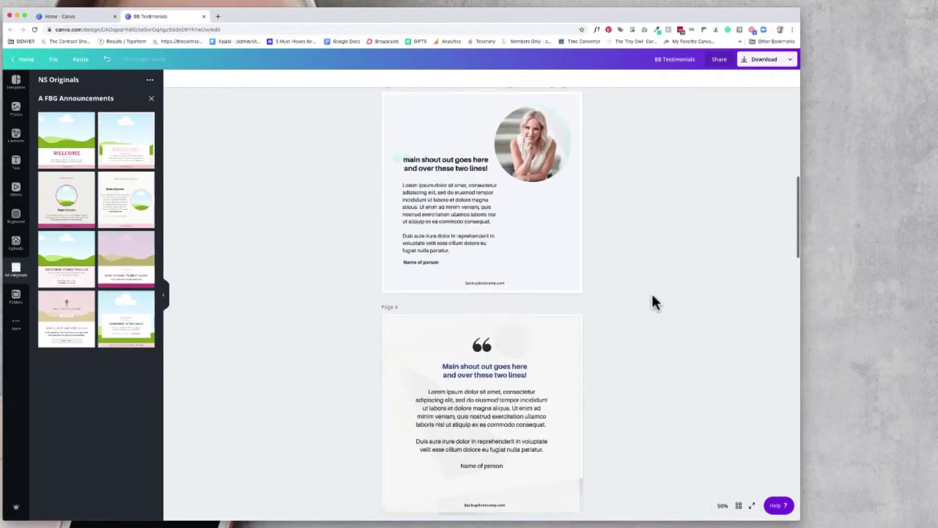
Scroll through the remaining pages and return to the Canva Home page.
scroll(653, 296, down, 20)
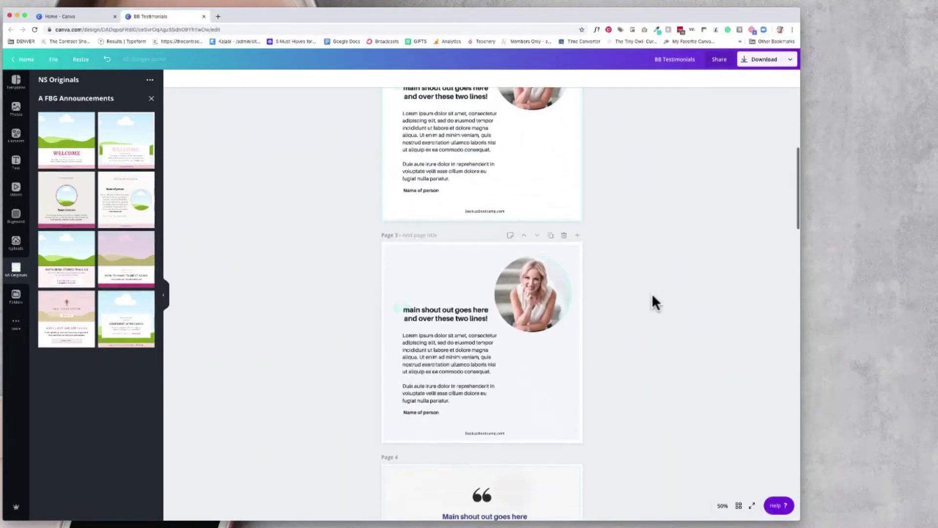
scroll(652, 295, down, 10)
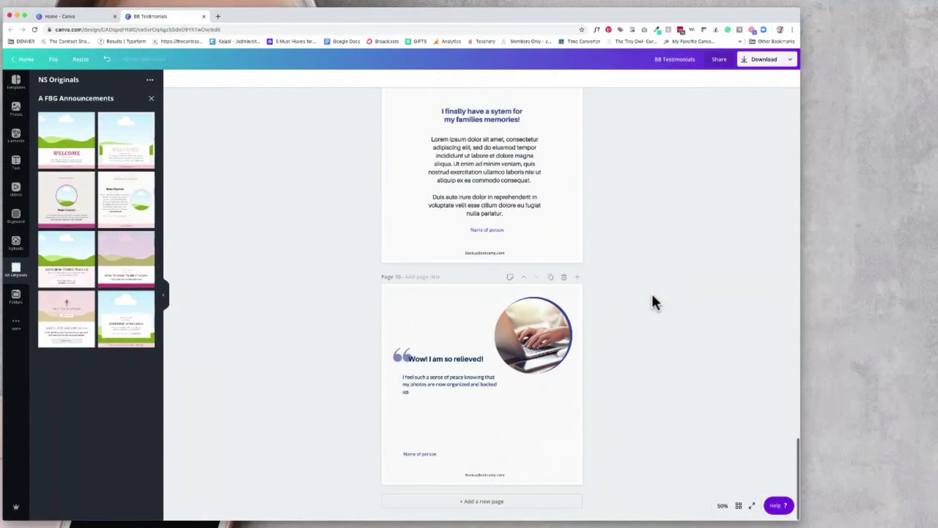
click(22, 62)
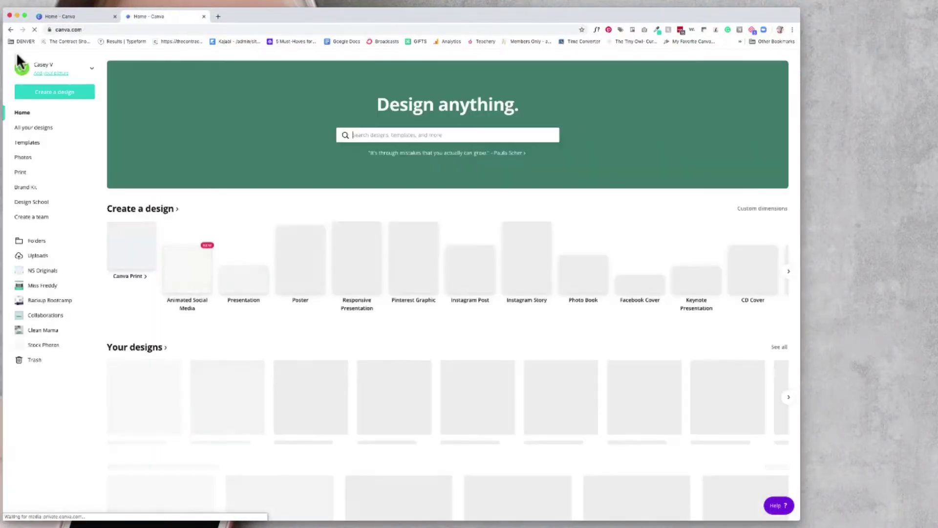
Open Teachery Course Headers, scroll through its pages, and return to the Home page.
click(511, 373)
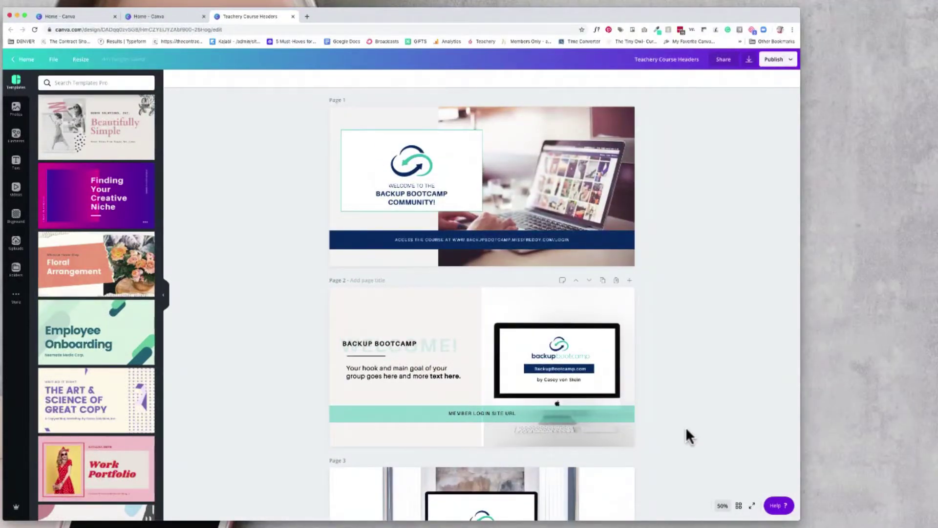
scroll(684, 426, down, 15)
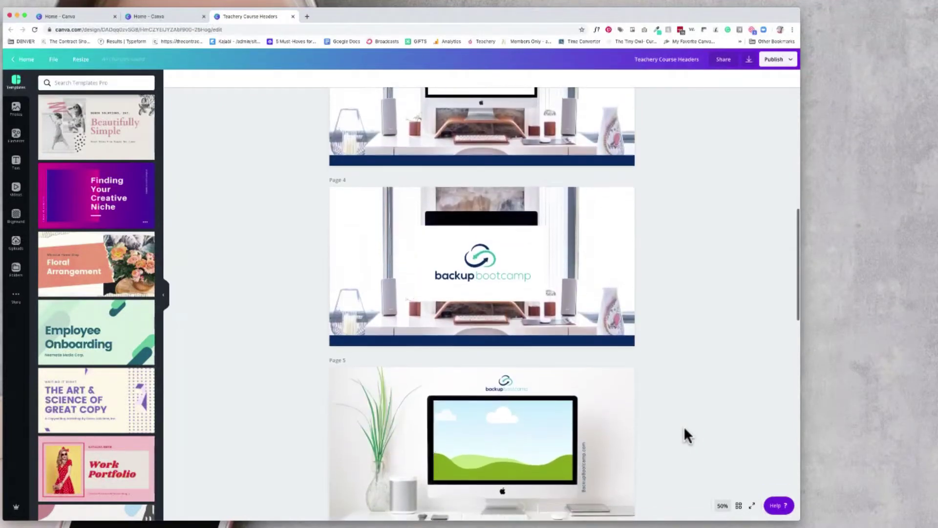
scroll(684, 426, up, 15)
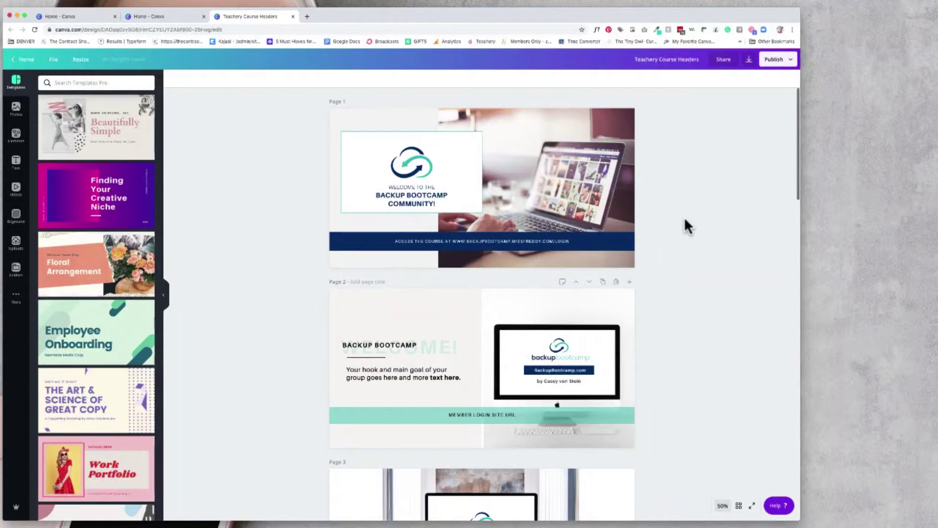
click(25, 60)
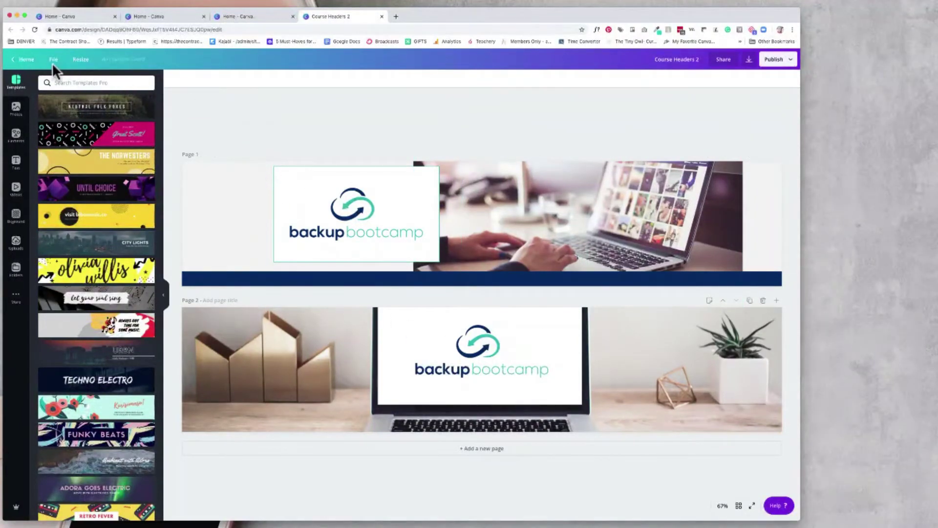
Return to Home and browse the recent designs carousel to open the Backup Bootcamp List checklist.
click(24, 60)
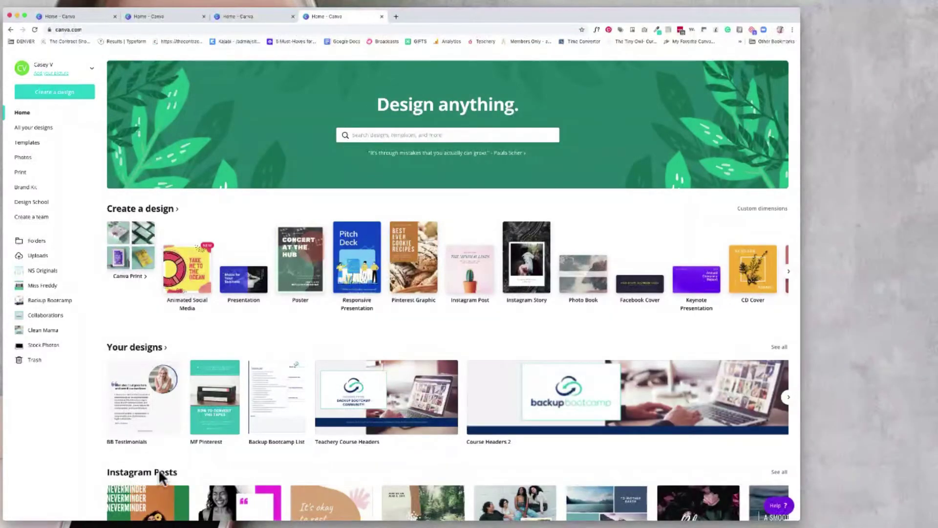
scroll(547, 415, right, 10)
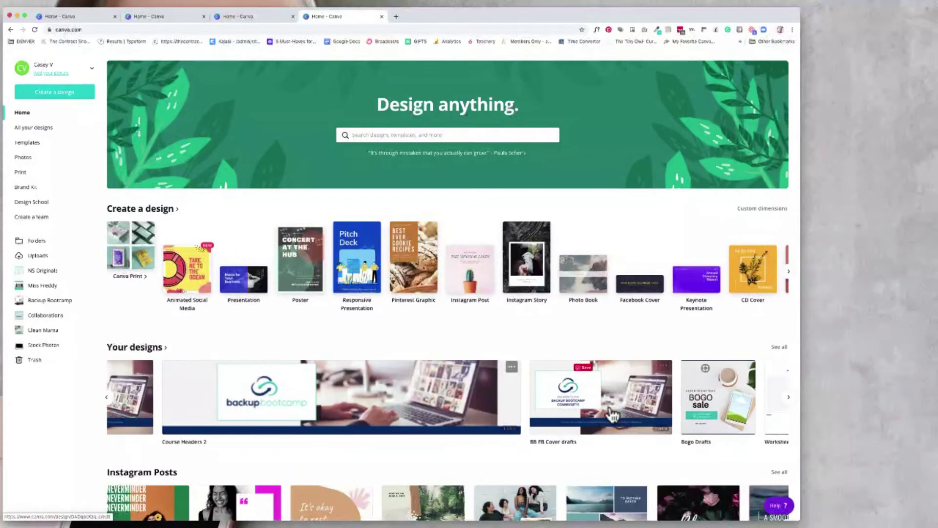
scroll(537, 420, right, 5)
scroll(279, 425, left, 3)
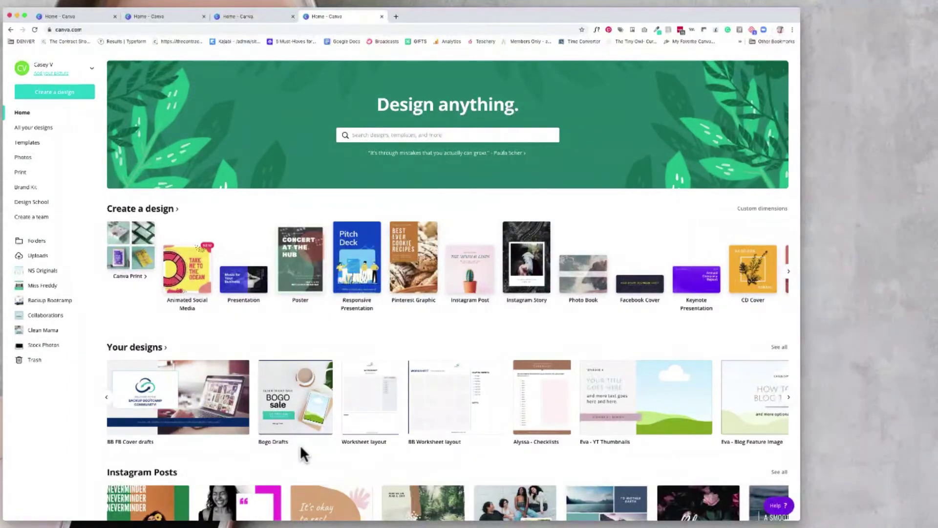
scroll(300, 430, right, 3)
scroll(269, 394, left, 6)
scroll(273, 403, left, 6)
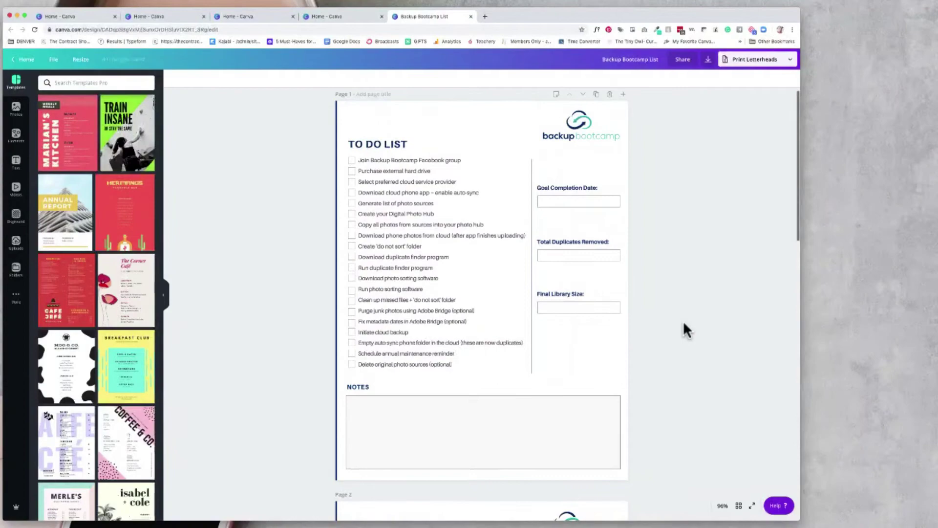
Scroll through the TO DO LIST checklist pages.
scroll(682, 320, down, 8)
scroll(683, 324, down, 8)
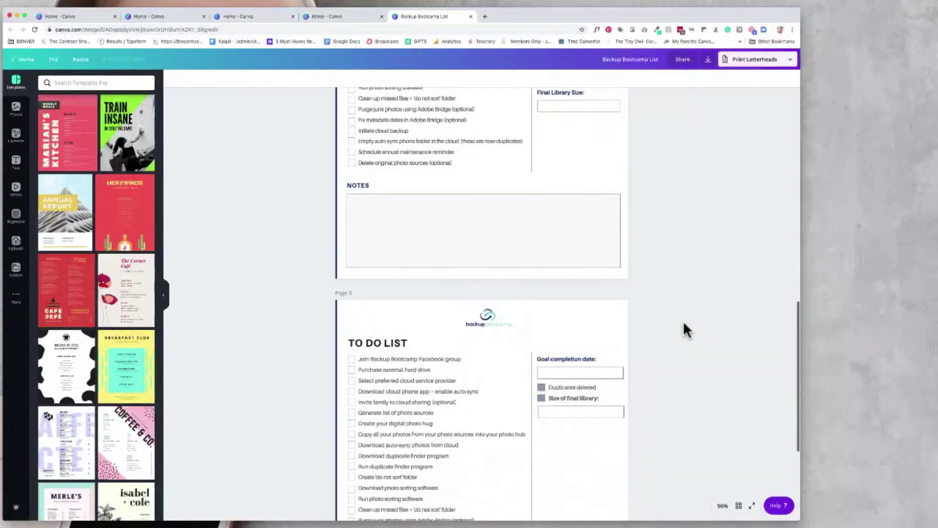
scroll(683, 320, up, 16)
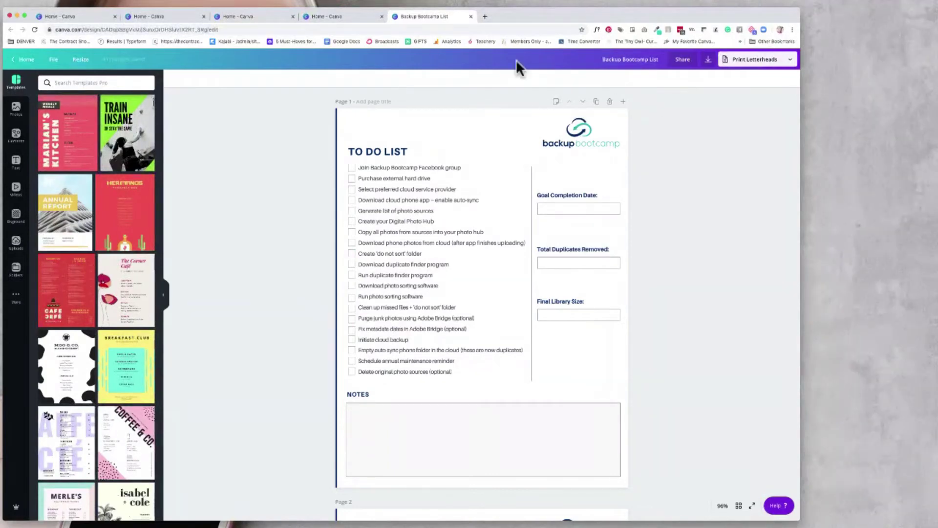
View the Worksheet layout and BB Worksheet layout designs, then return to Home.
click(81, 60)
click(23, 59)
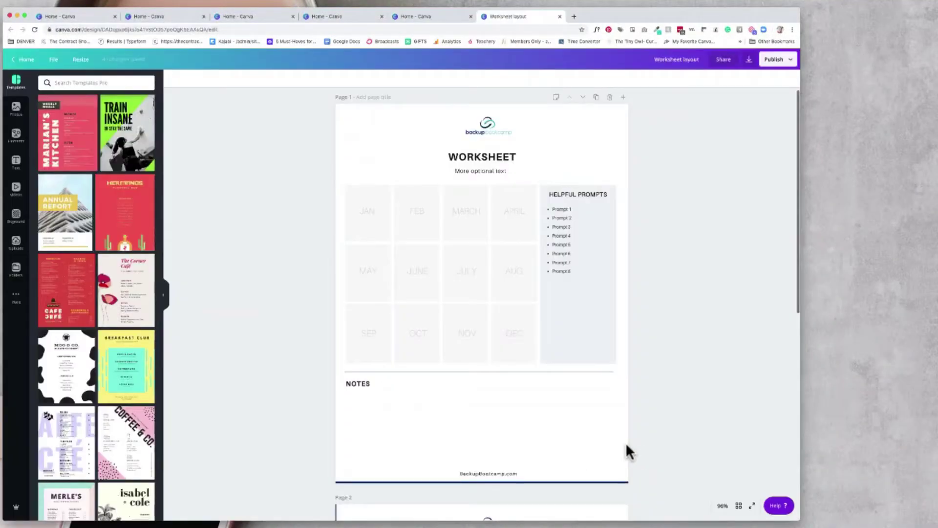
click(26, 60)
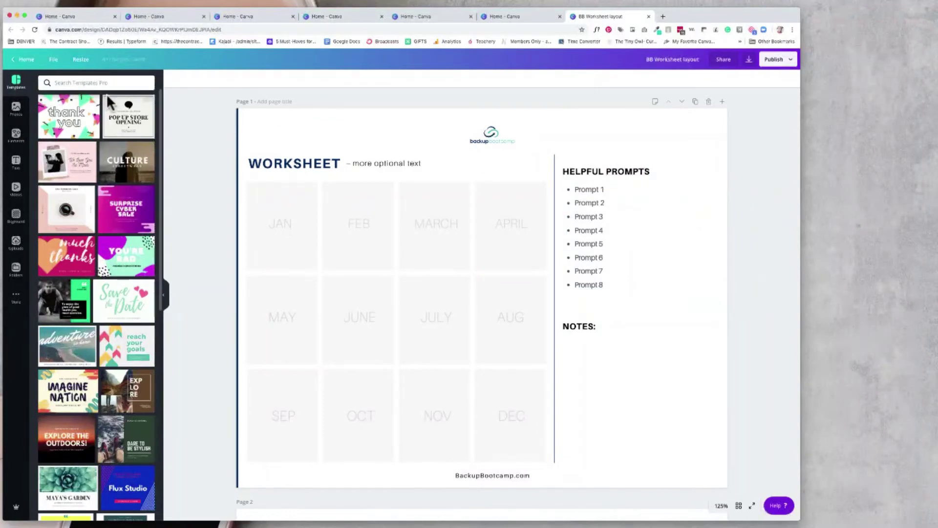
click(25, 60)
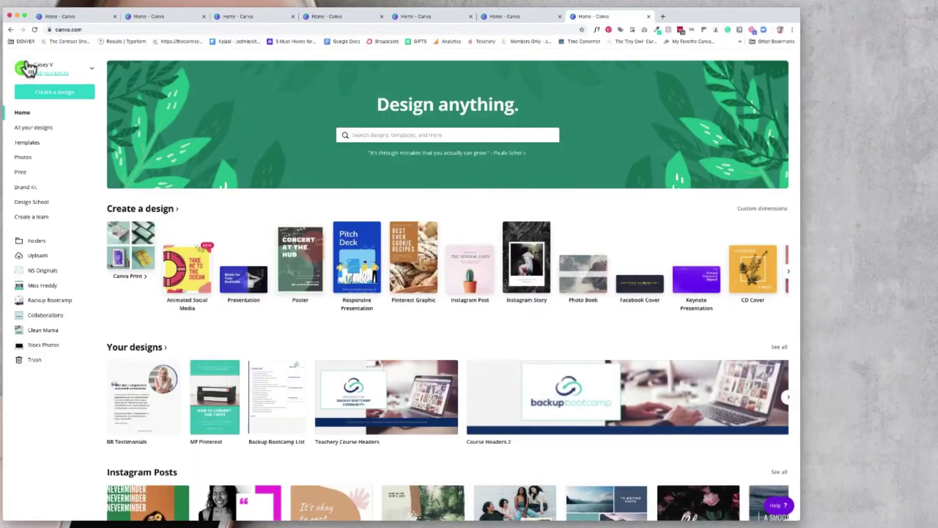
click(54, 277)
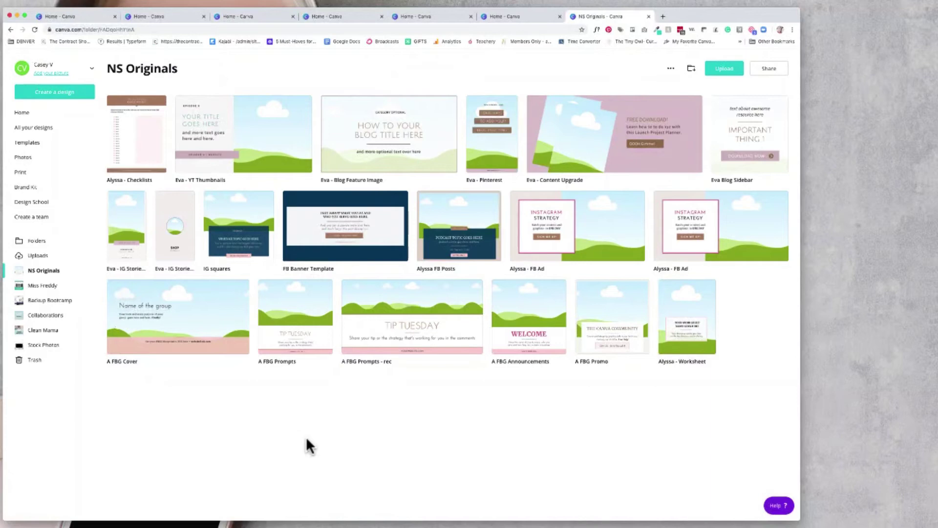
click(25, 115)
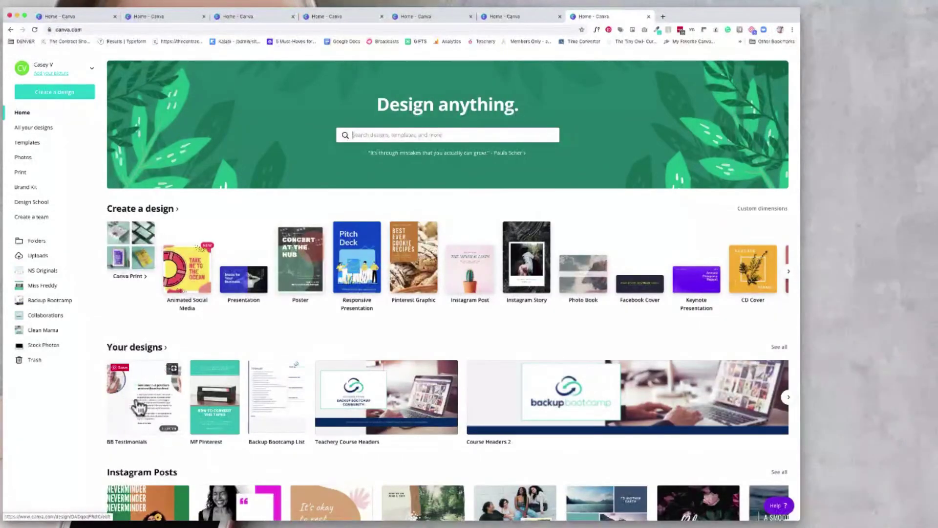
Open BB Testimonials and resize a copy to a custom 1080×1920 px.
click(158, 377)
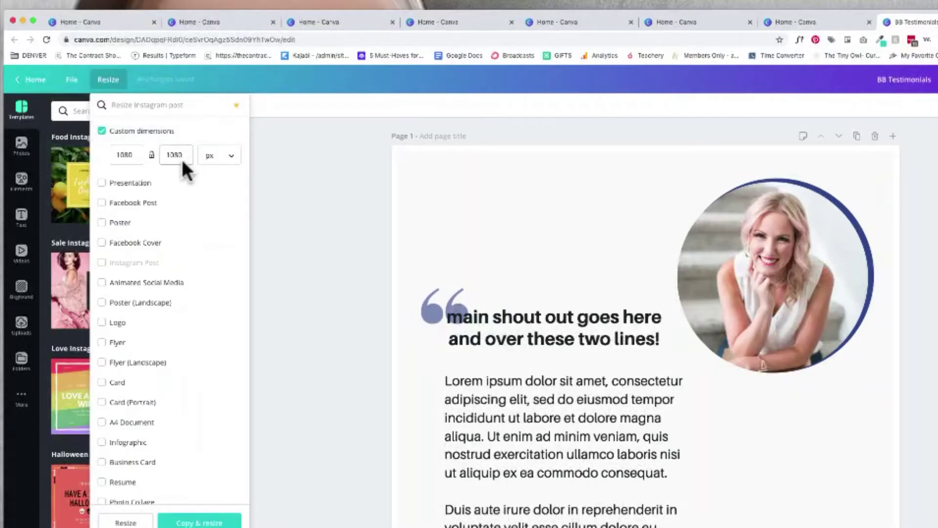
click(130, 117)
text(1920)
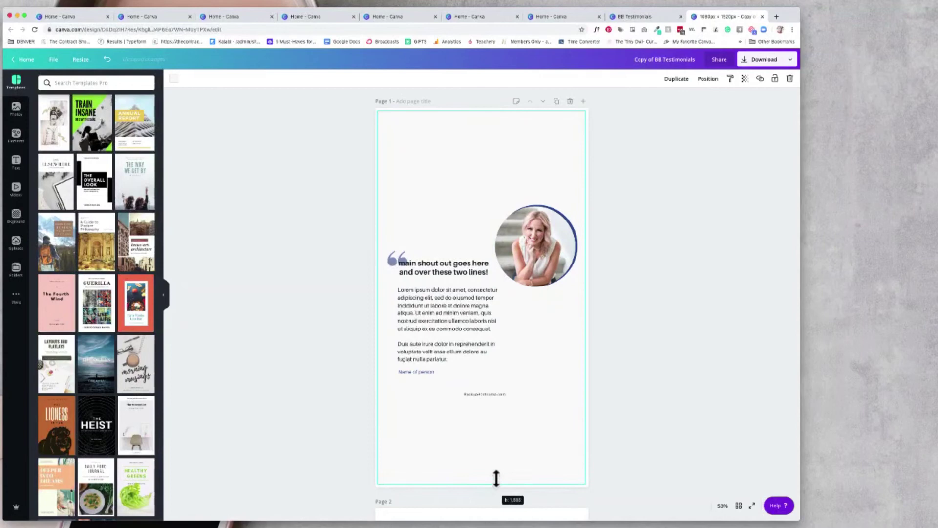
Move the URL to the bottom, place the heading below the photo, and fade the quote mark.
click(484, 393)
click(252, 78)
drag(484, 393, 495, 439)
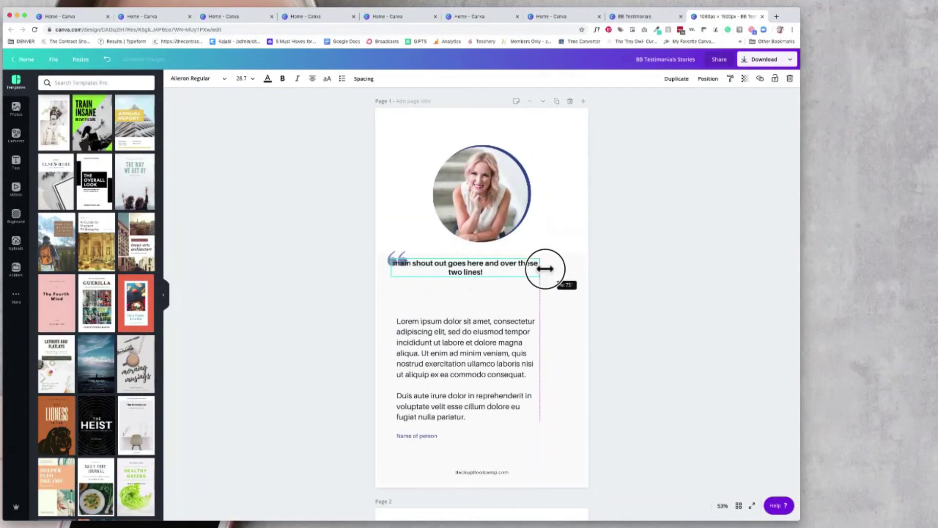
drag(546, 265, 519, 268)
drag(458, 268, 457, 297)
drag(394, 260, 400, 286)
click(745, 79)
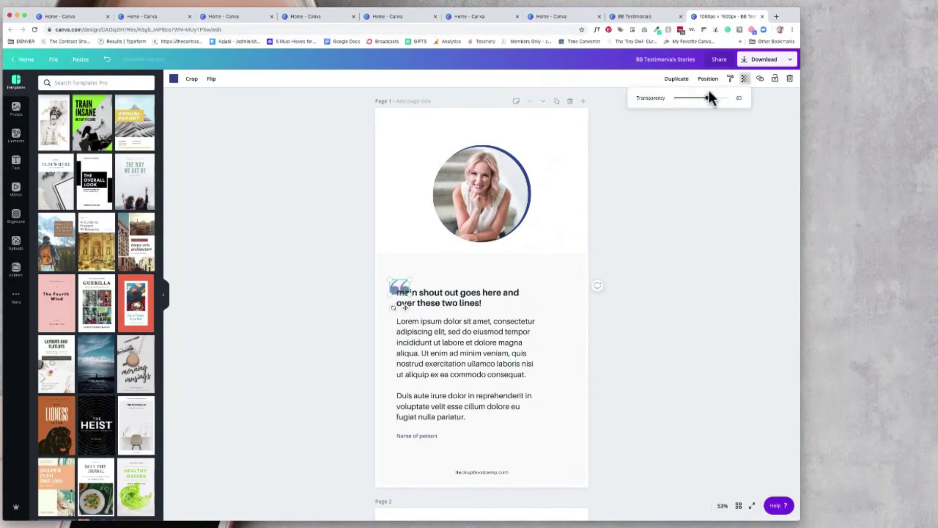
click(484, 256)
click(664, 174)
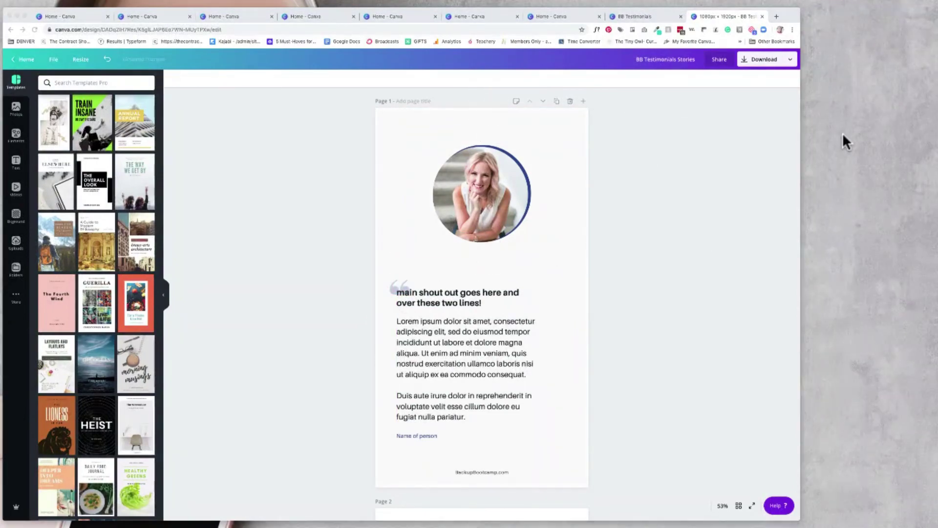